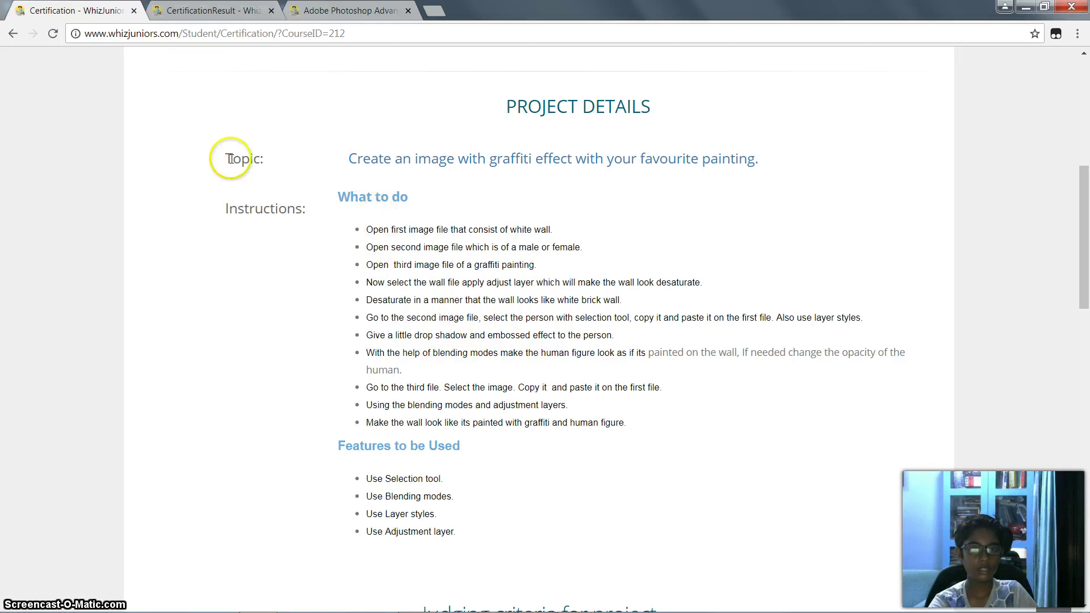
Read the brief's first instructions on the images, desaturated white wall and drop shadow
left_click_drag(349, 159, 809, 161)
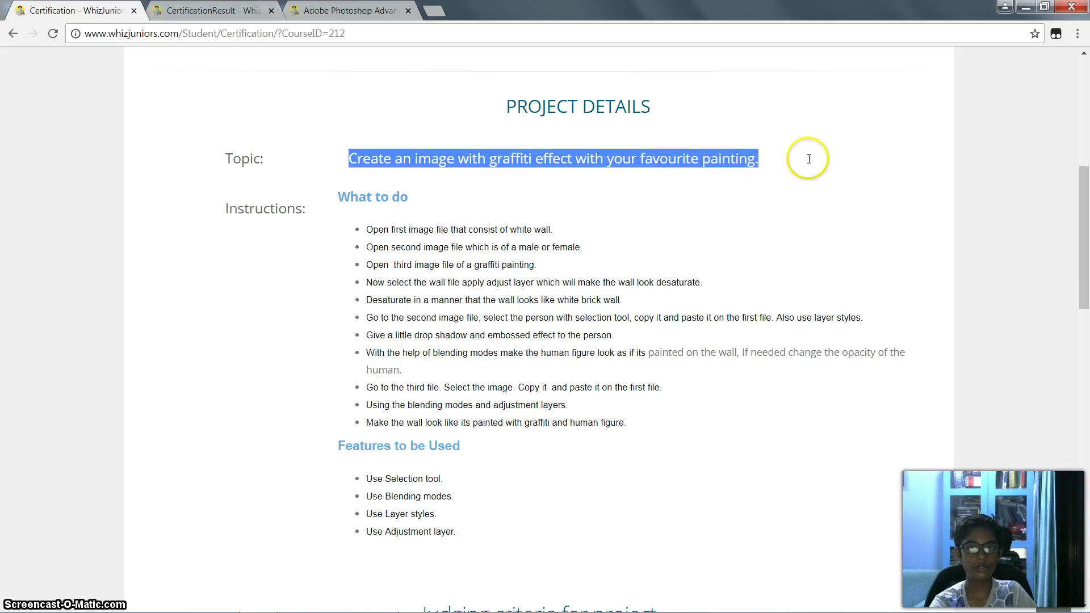
mouse_move(409, 194)
left_mouse_down()
mouse_move(226, 205)
mouse_move(406, 248)
mouse_move(366, 230)
mouse_move(547, 224)
left_mouse_up()
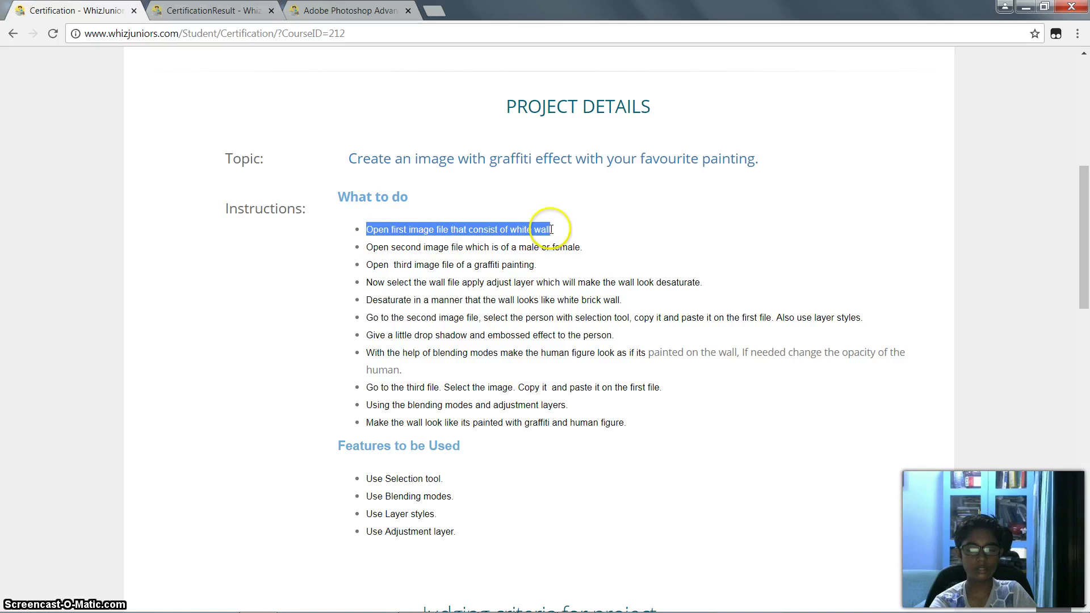
left_click(462, 231)
left_click_drag(360, 251, 616, 245)
left_click(602, 249)
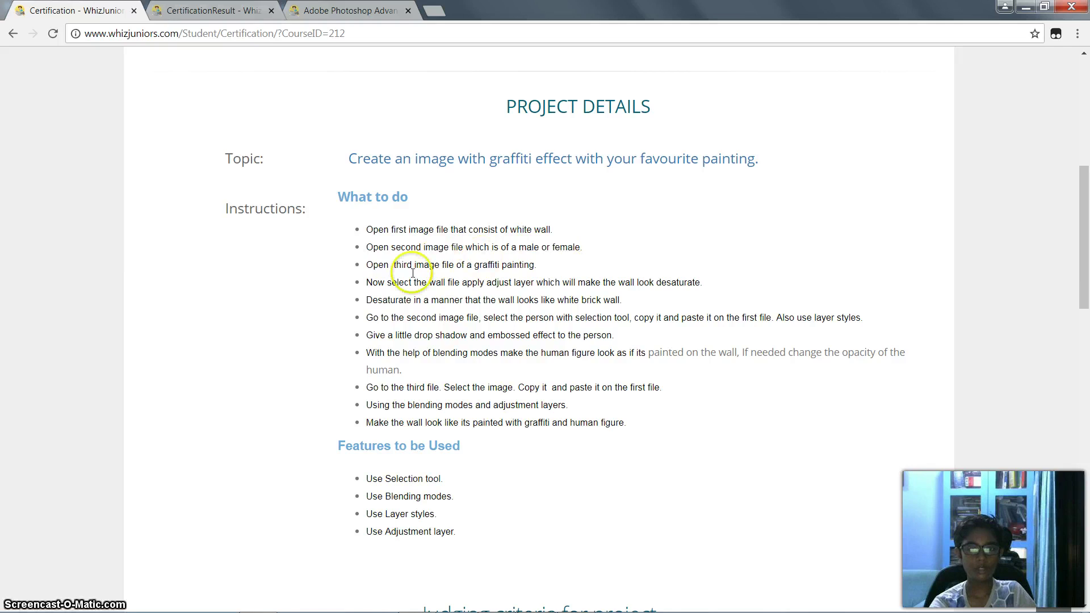
left_click_drag(365, 265, 509, 266)
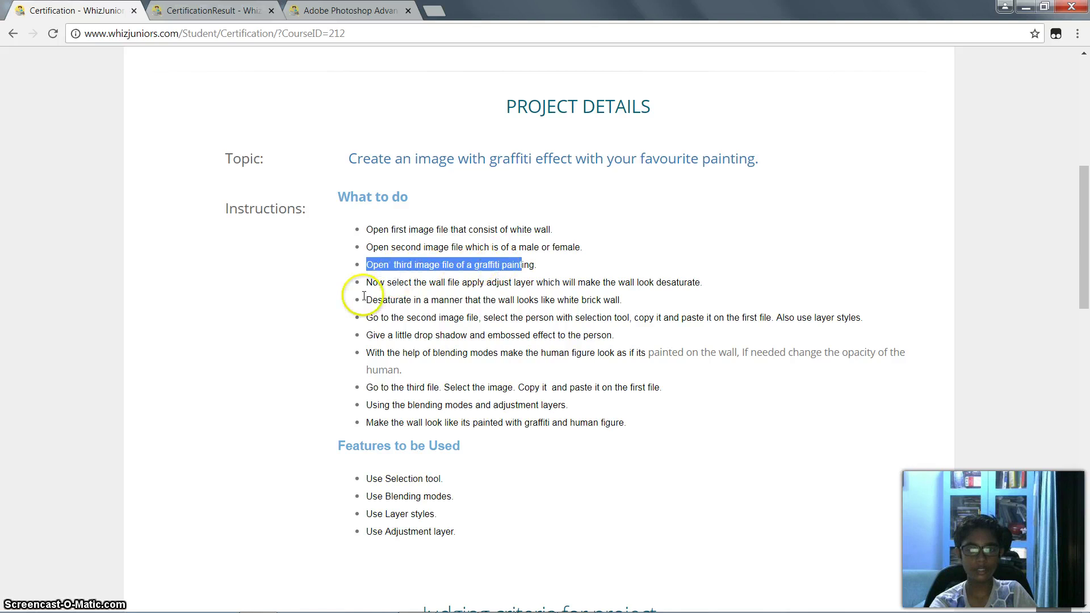
left_click_drag(366, 284, 678, 284)
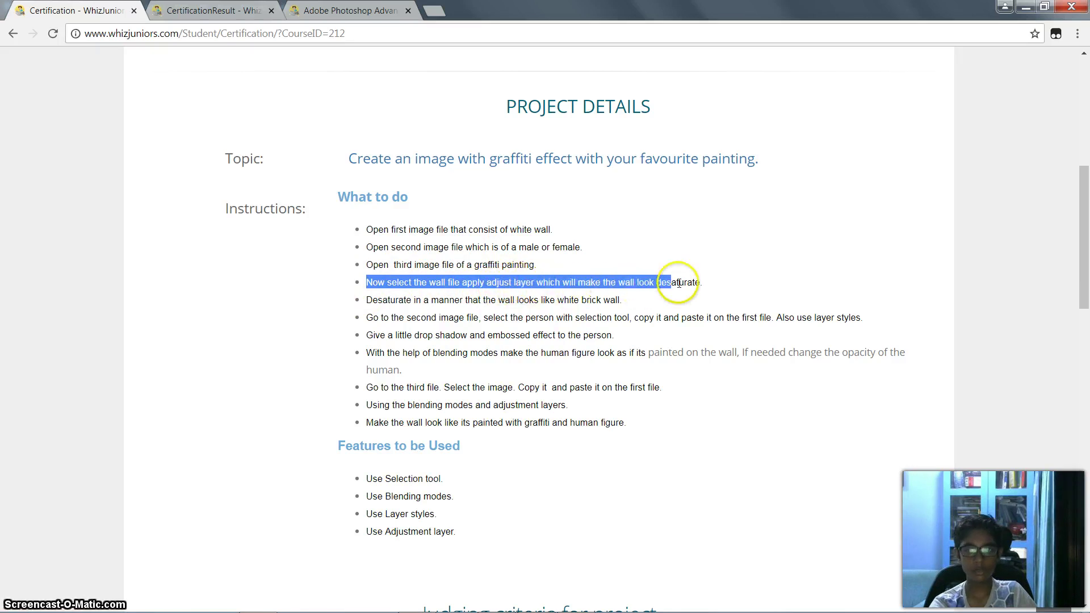
left_click(621, 285)
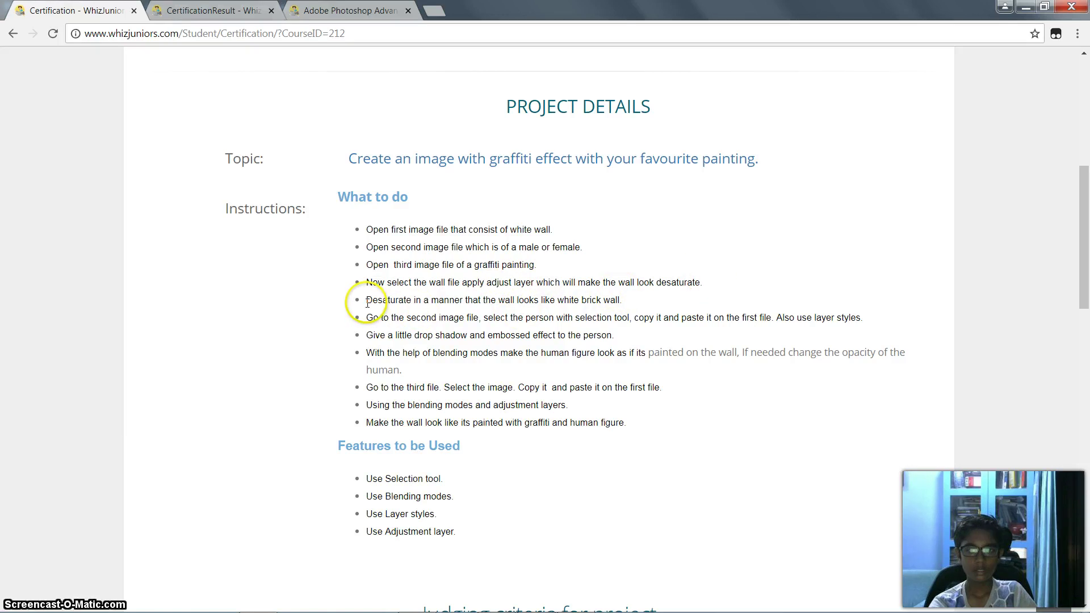
left_click_drag(367, 302, 613, 303)
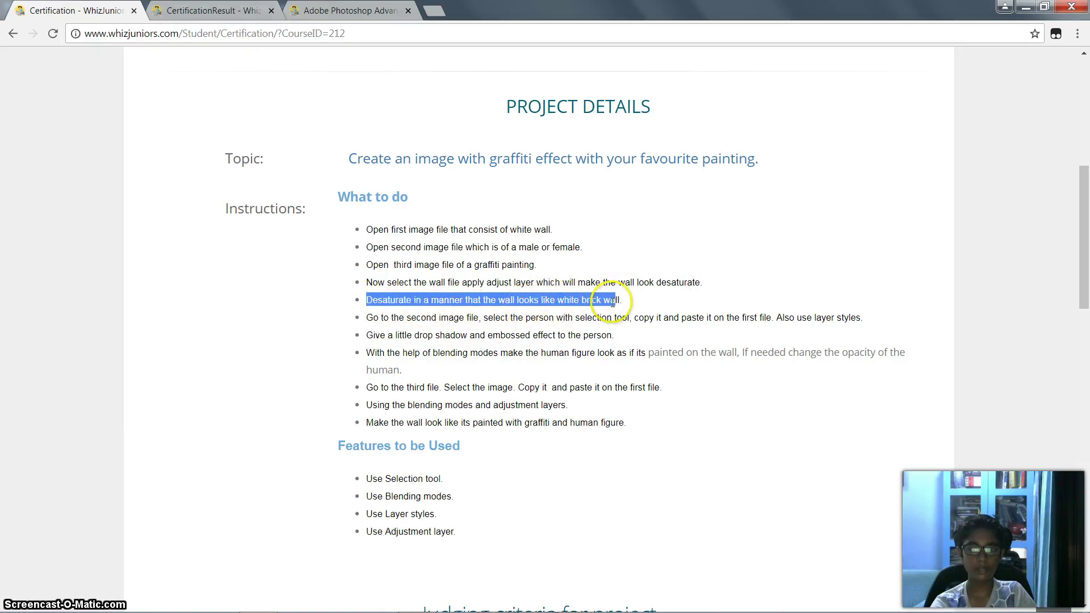
left_click_drag(348, 317, 467, 317)
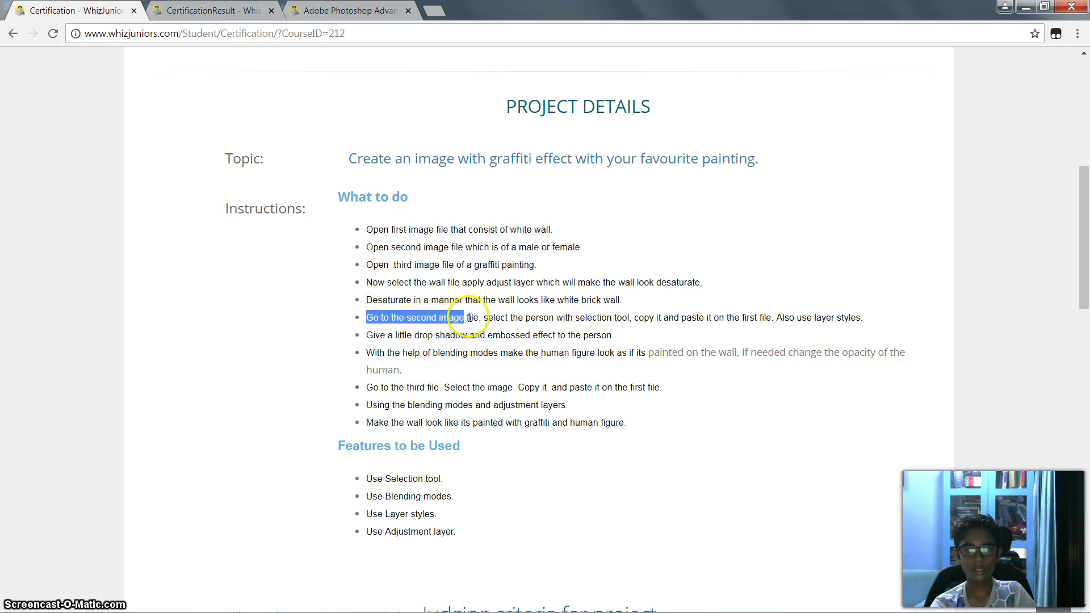
left_click(496, 318)
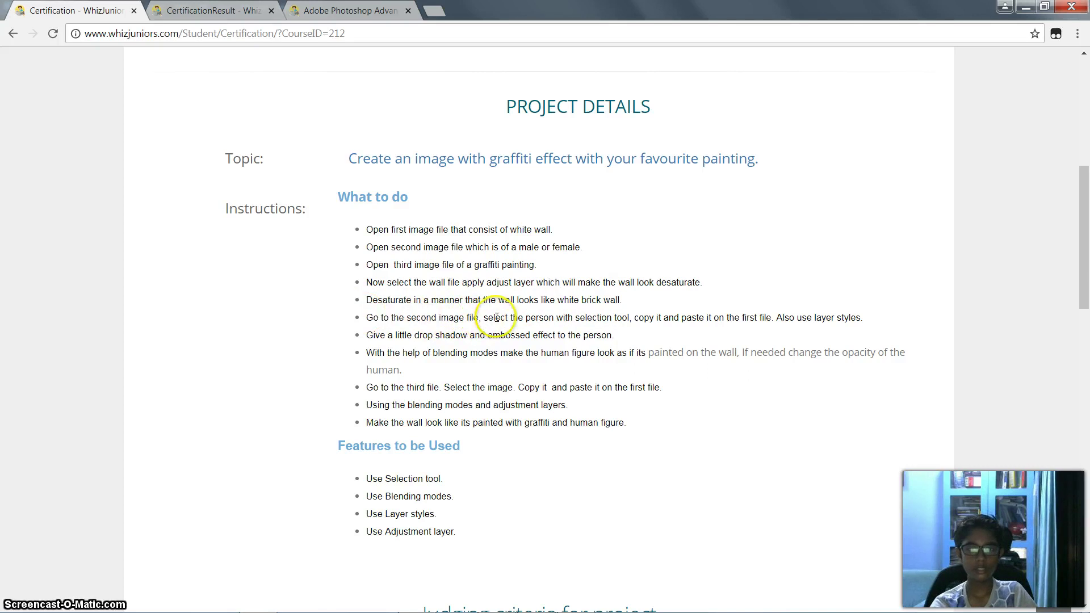
left_click_drag(553, 319, 861, 322)
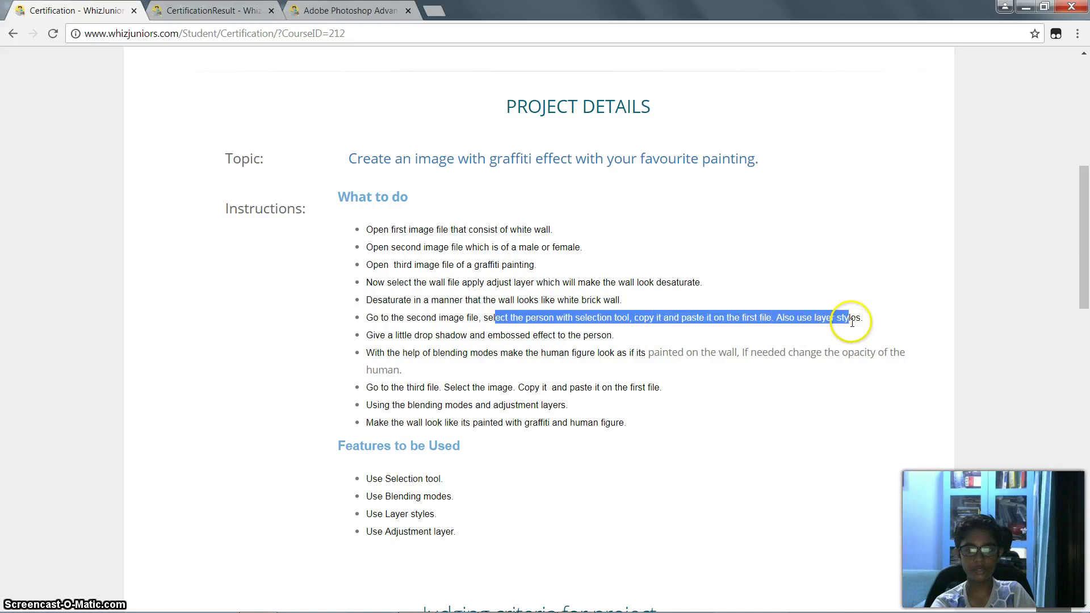
left_click(869, 318)
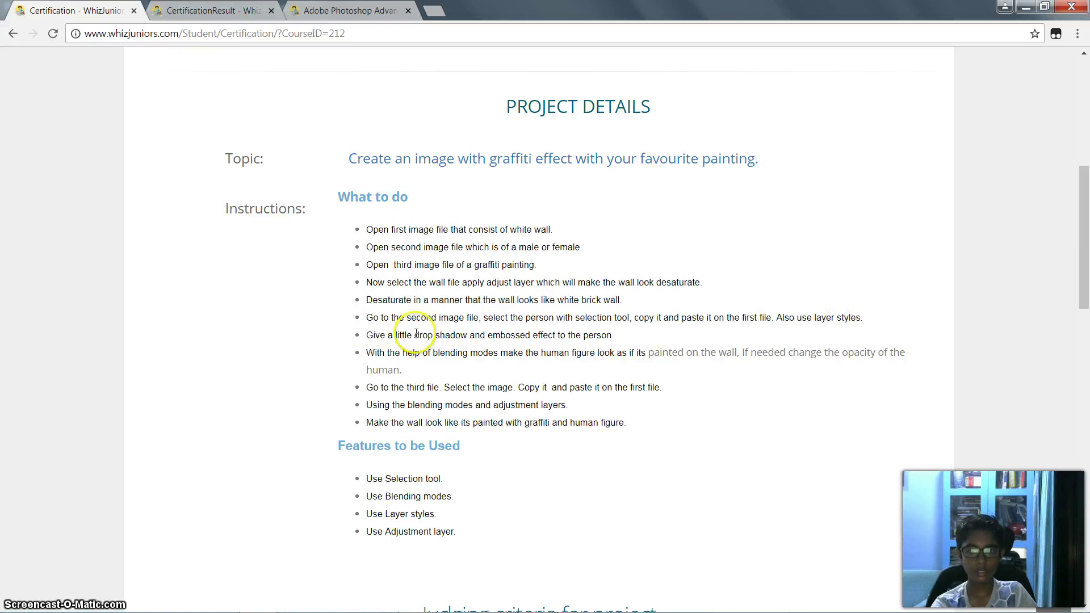
left_click_drag(416, 333, 616, 333)
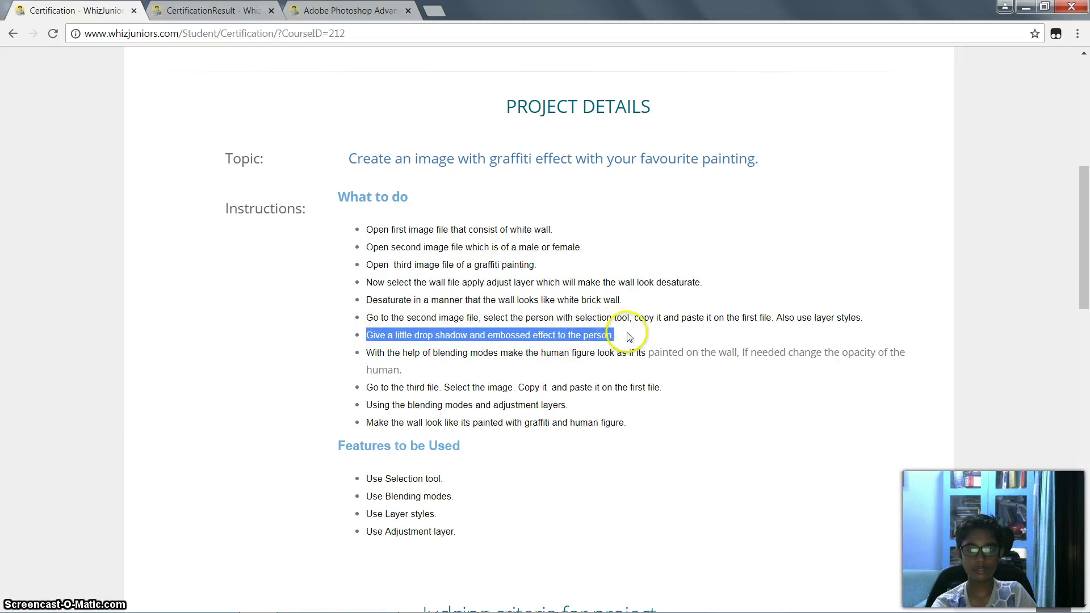
left_click(364, 360)
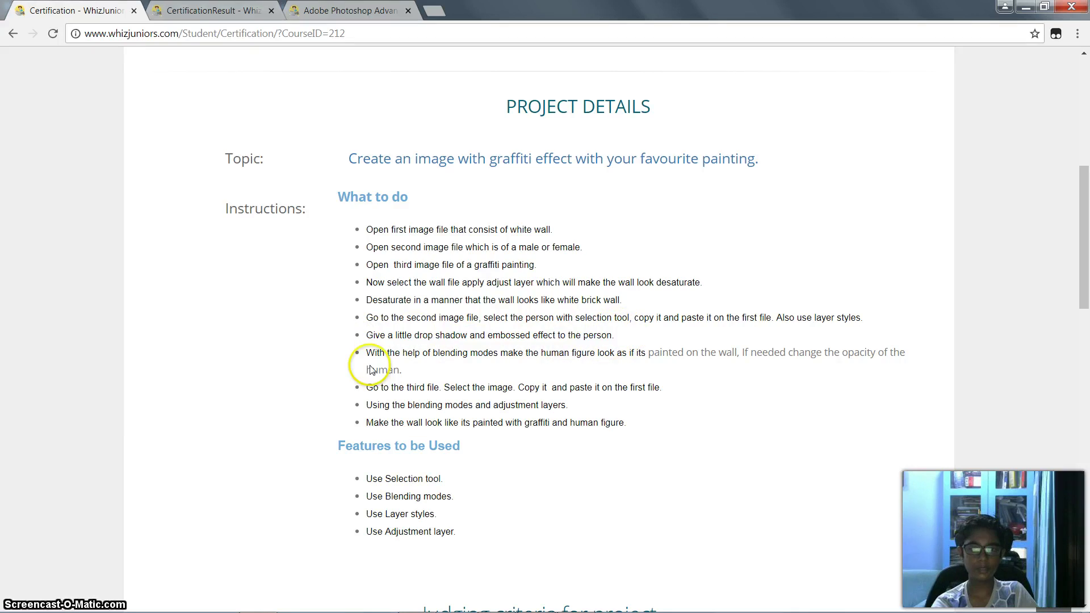
Read the remaining instructions on blending modes, the third file and Features to be Used
left_click_drag(363, 351, 628, 353)
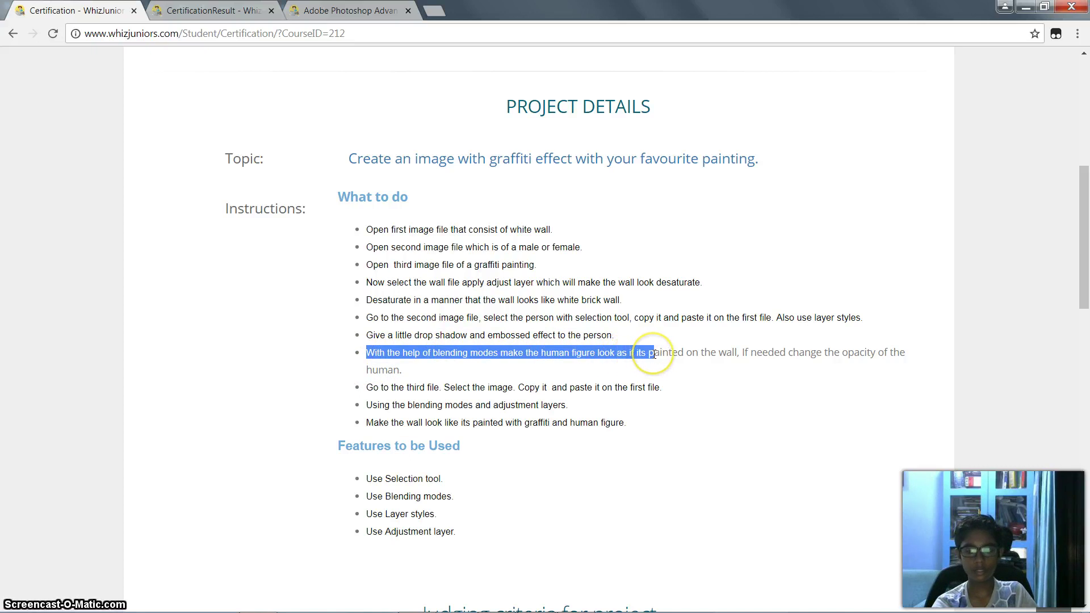
left_click_drag(656, 354, 722, 355)
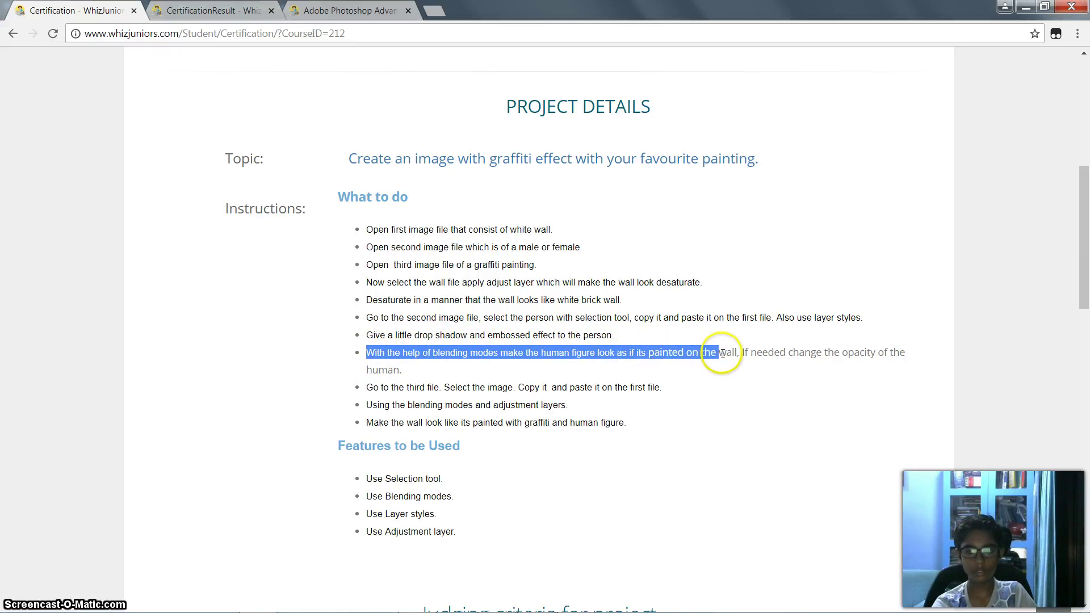
left_click(751, 365)
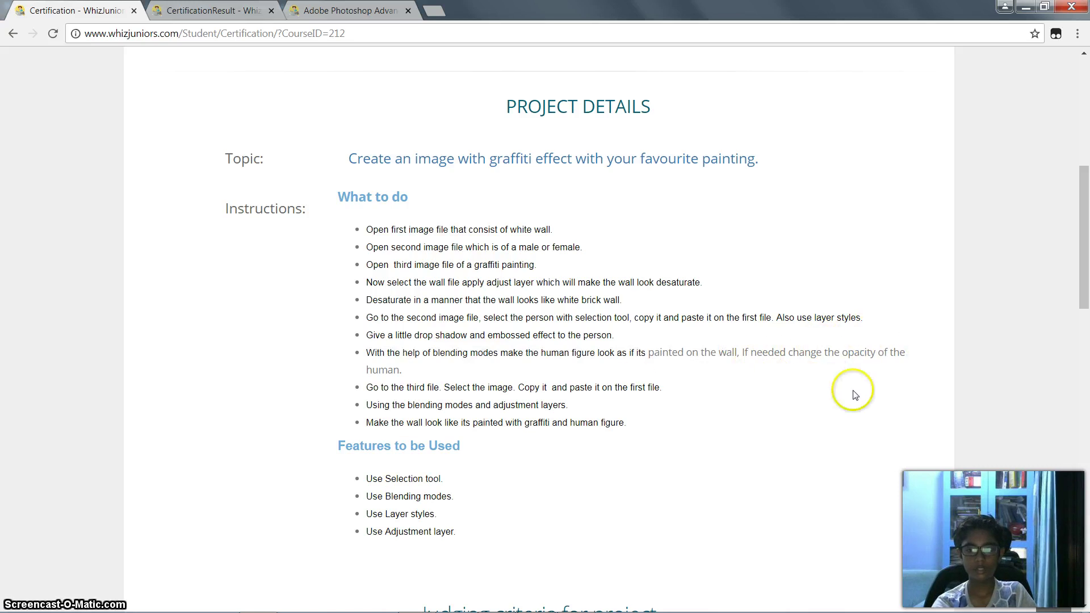
left_click_drag(364, 387, 669, 389)
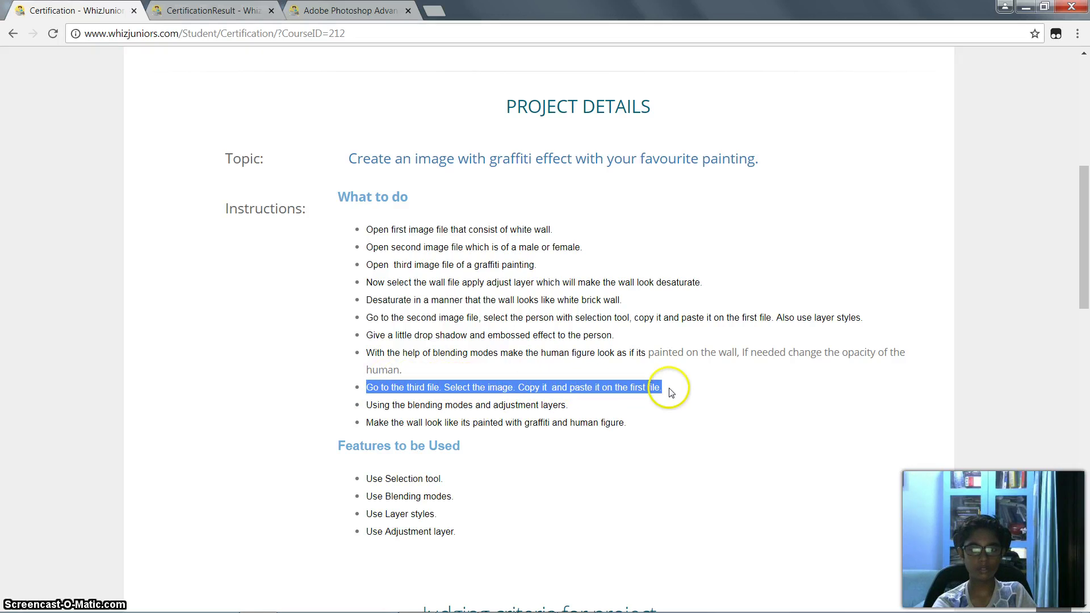
left_click(361, 392)
left_click_drag(359, 411, 498, 407)
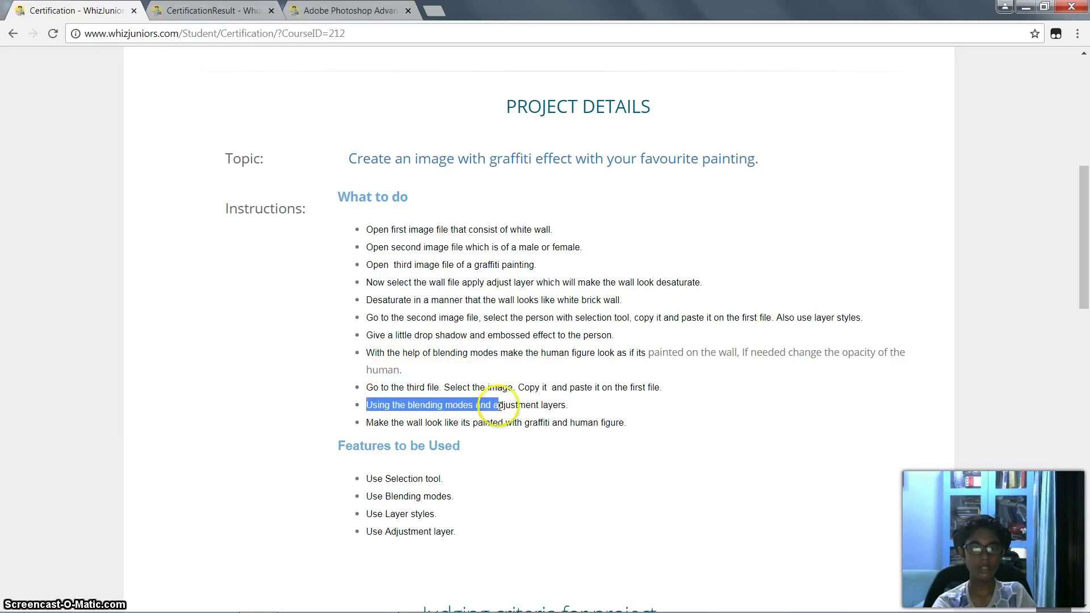
left_click(563, 407)
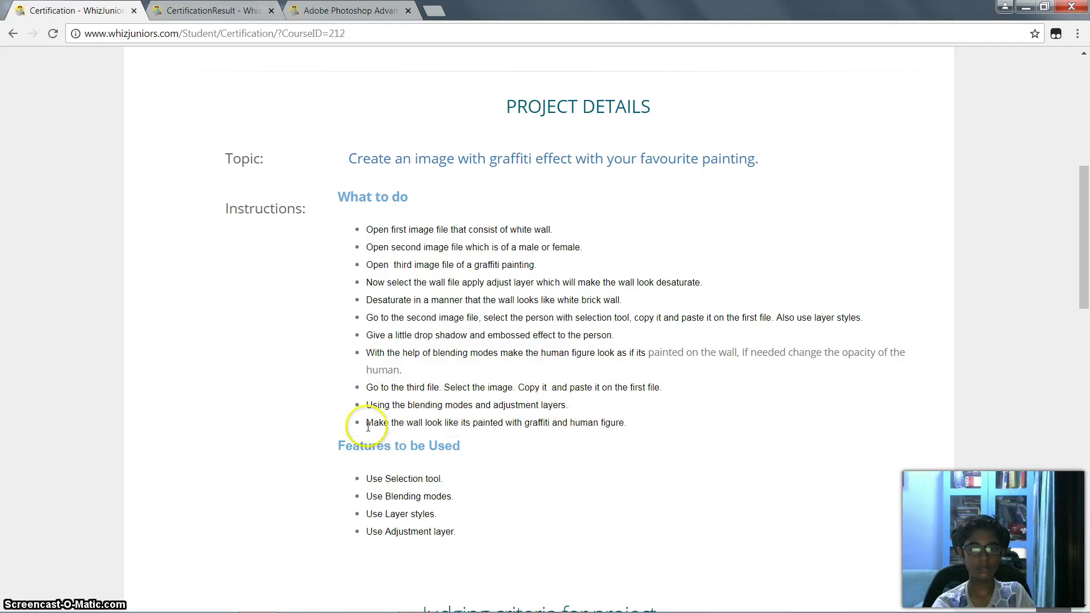
left_click_drag(360, 430, 638, 426)
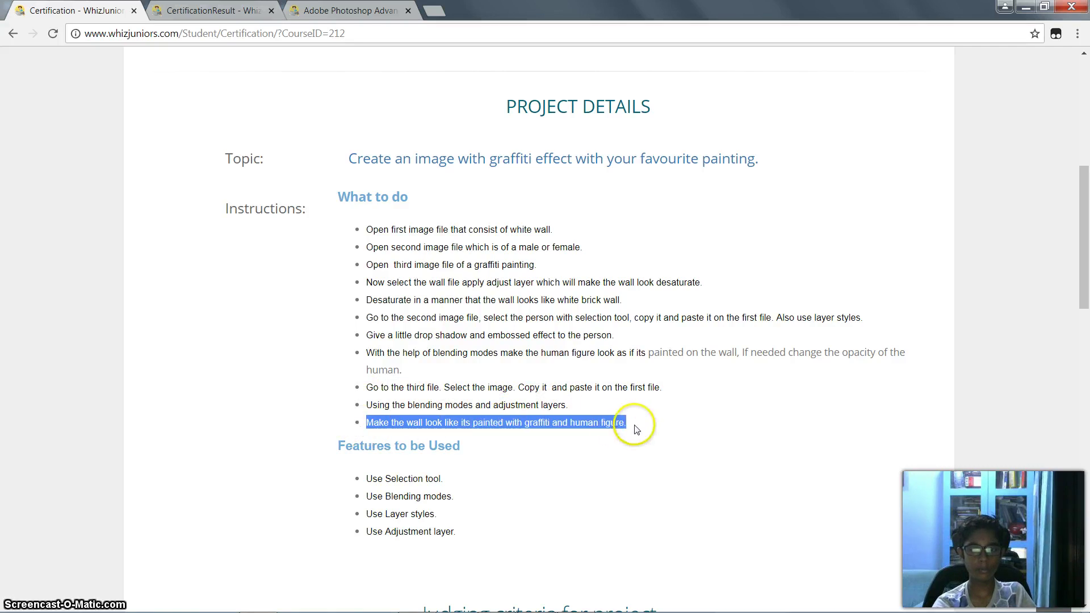
left_click(619, 438)
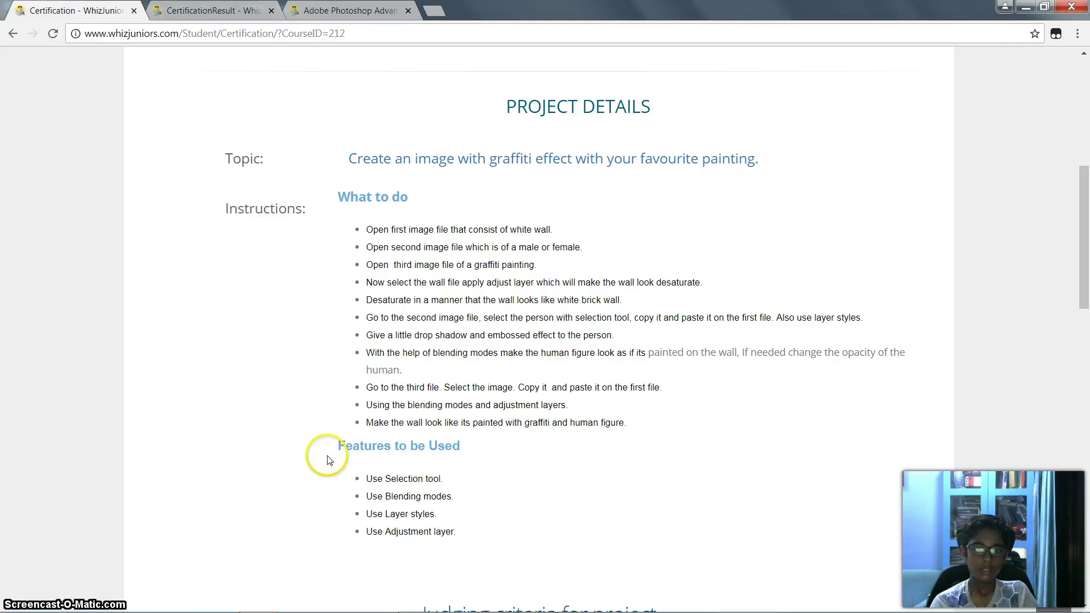
left_click_drag(328, 452, 479, 456)
left_click(477, 456)
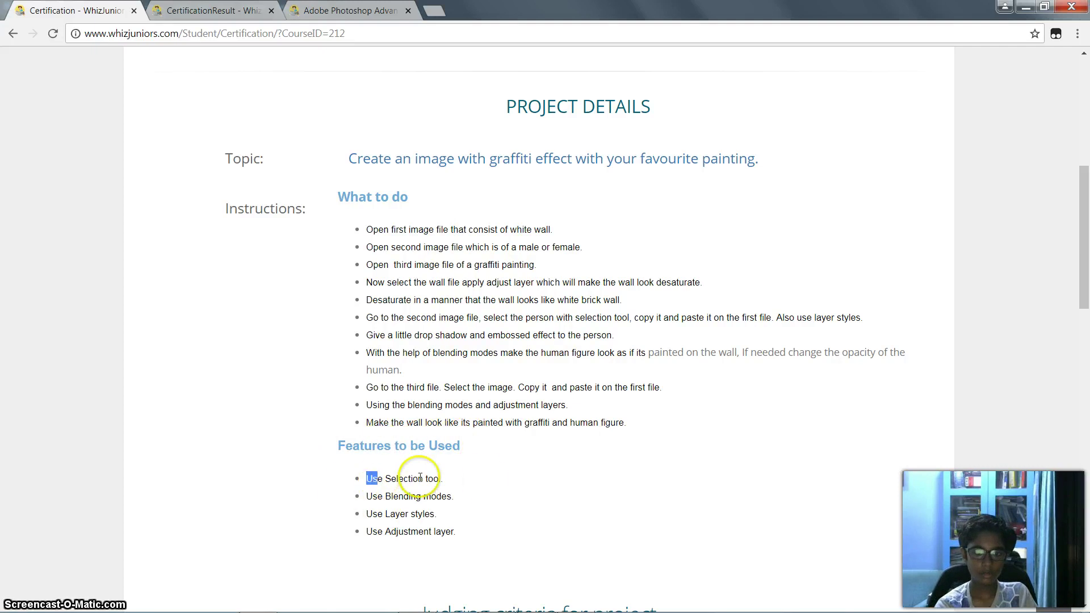
left_click_drag(344, 492, 360, 499)
left_click(414, 497)
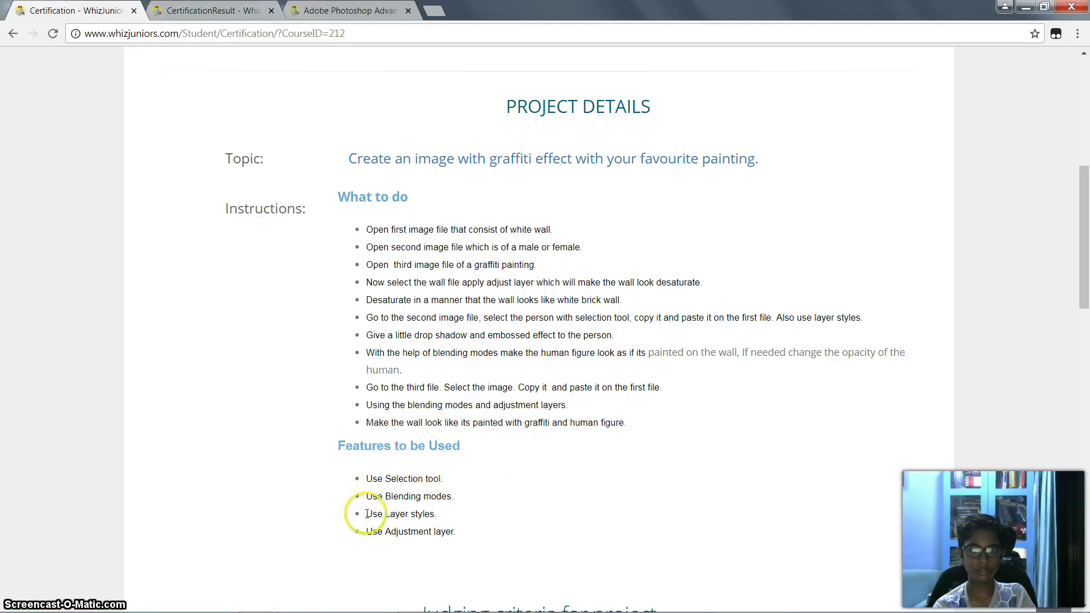
mouse_move(360, 539)
left_mouse_down()
mouse_move(451, 530)
mouse_move(484, 542)
left_mouse_up()
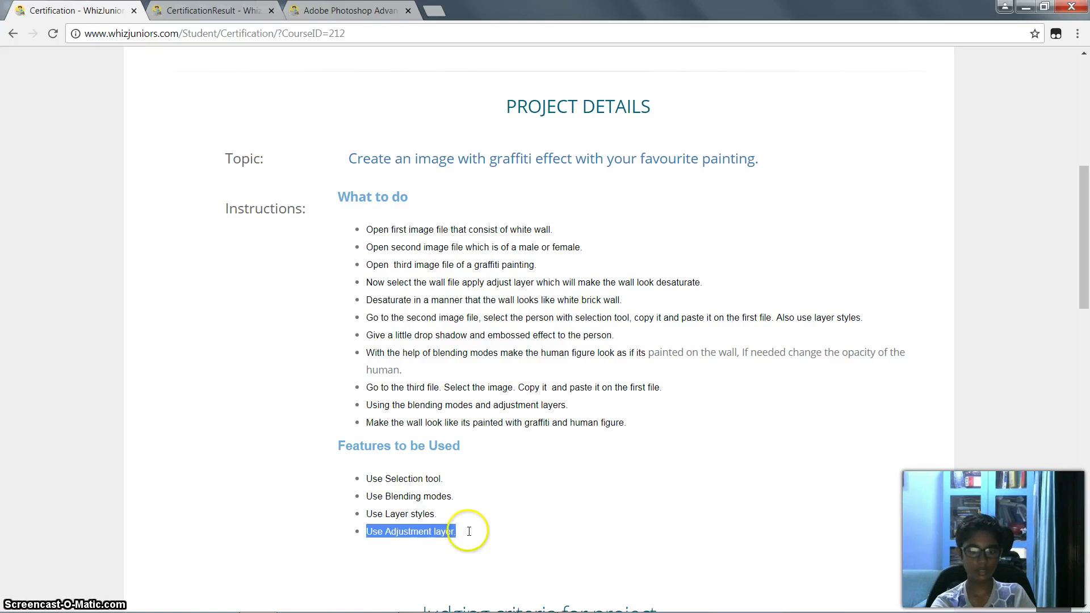
Hide the graffiti, Spider-Man and Super Hero text layers, leaving only the brick wall
key("alt+Tab")
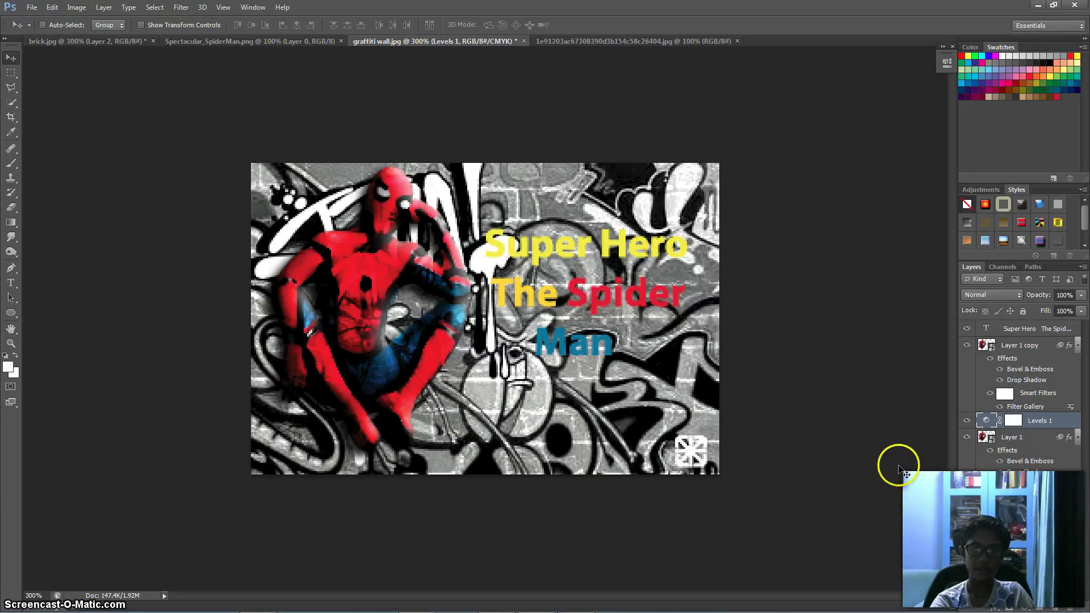
key("alt+Tab")
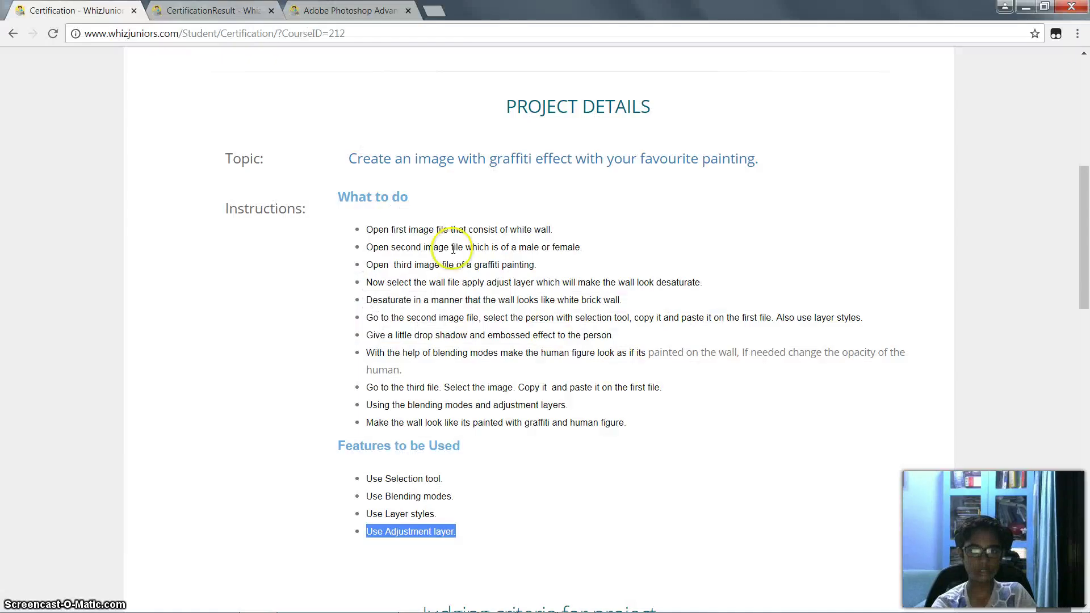
left_click(387, 230)
key("alt+Tab")
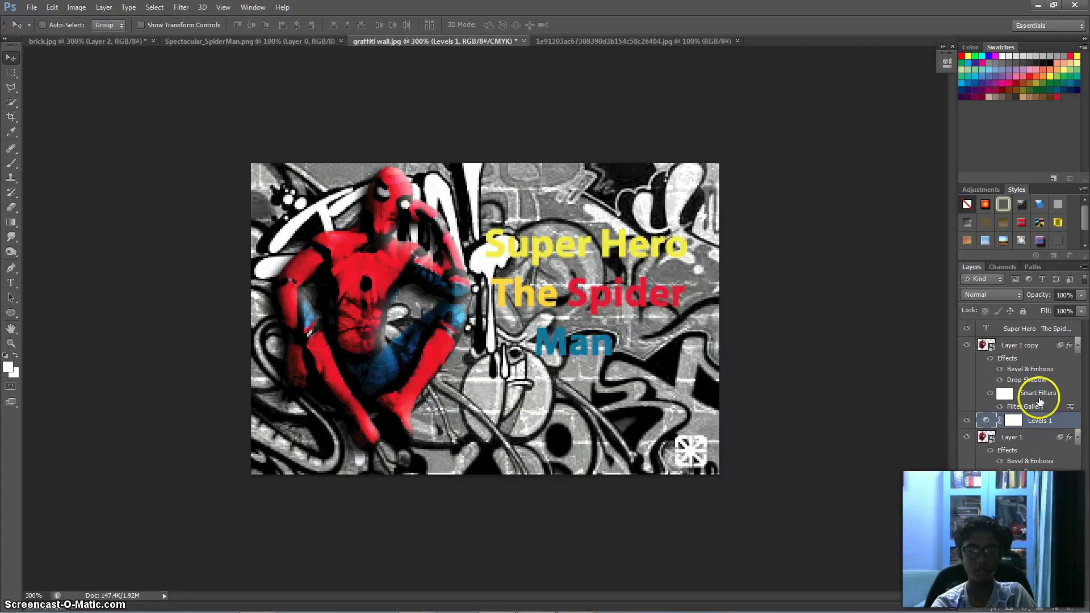
left_click(967, 438)
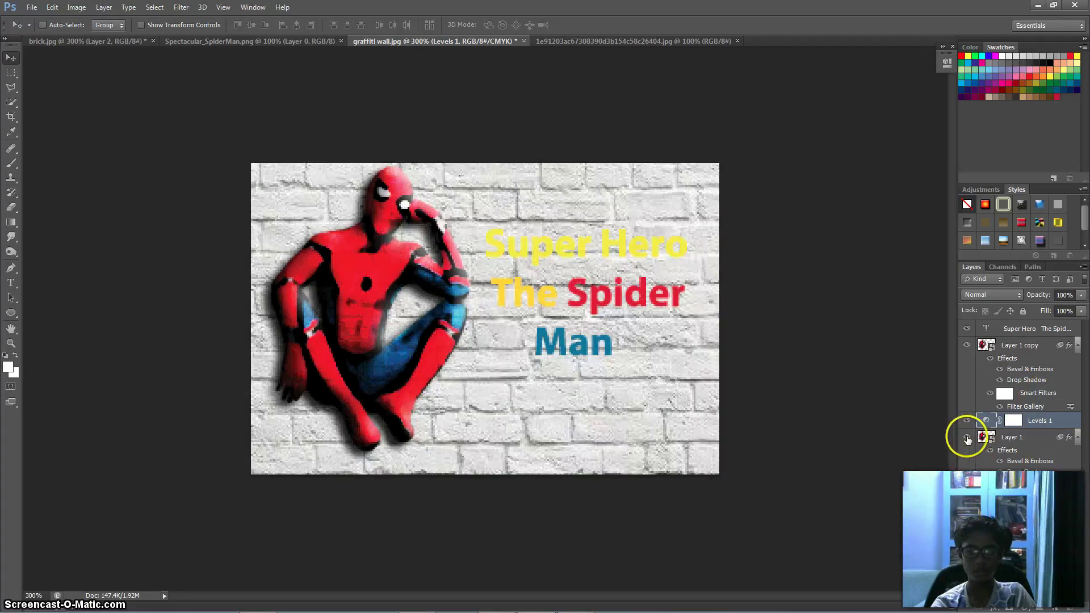
left_click(964, 346)
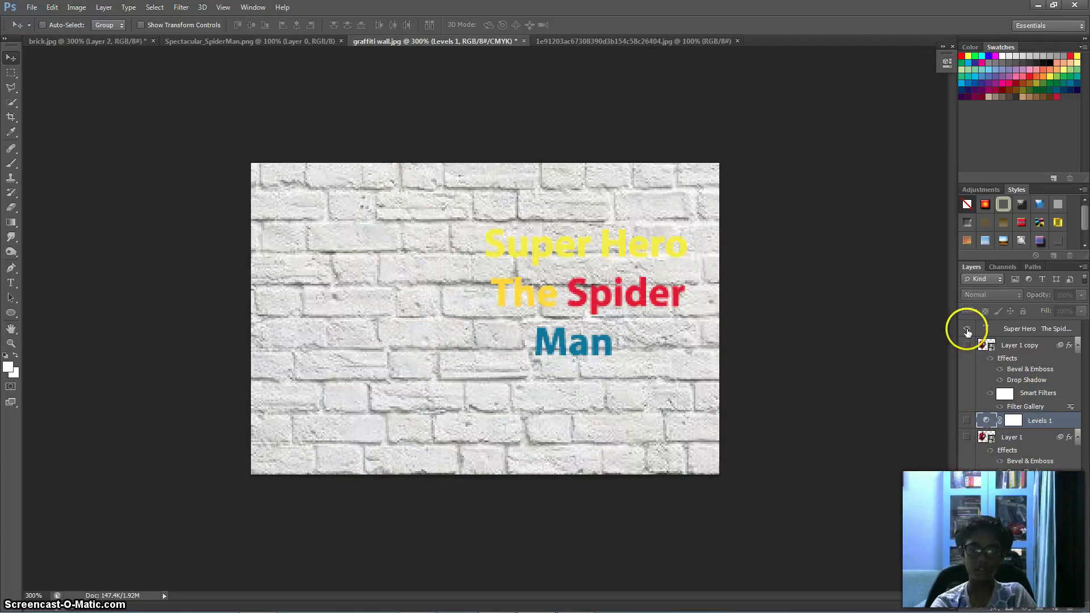
left_click(966, 329)
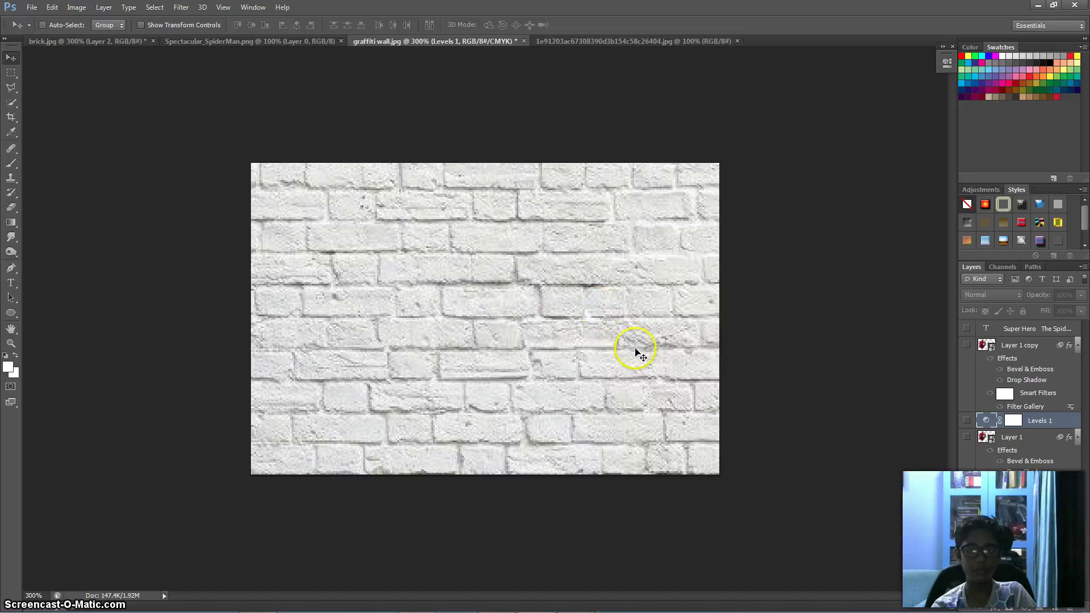
Show both Spider-Man layers again after checking the instructions
key("alt+Tab")
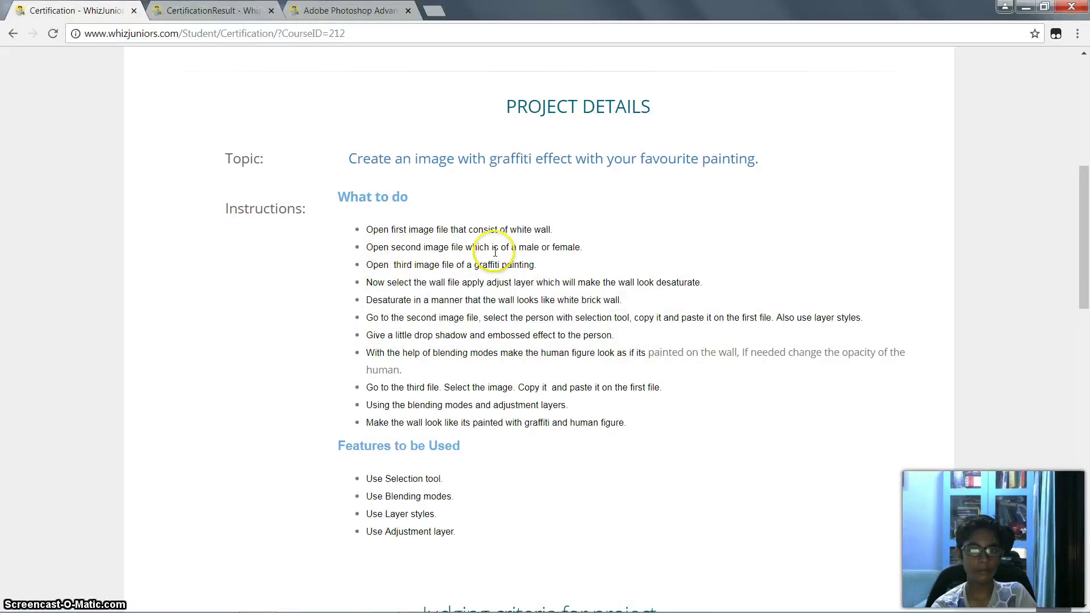
key("alt+Tab")
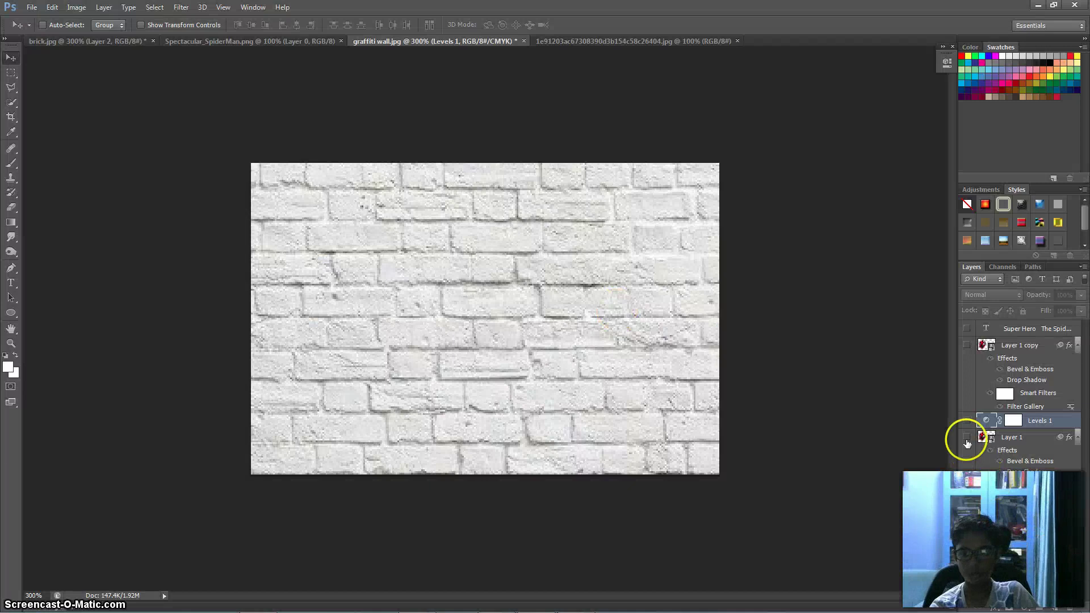
left_click(967, 437)
left_click(967, 345)
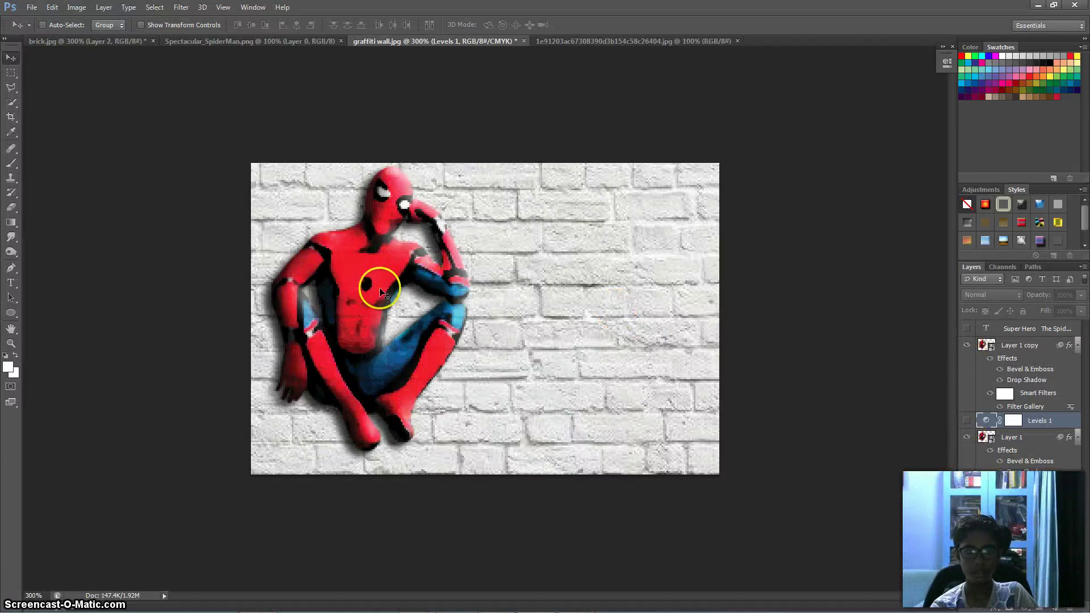
Show the graffiti overlay again and make it the active layer
key("alt+Tab")
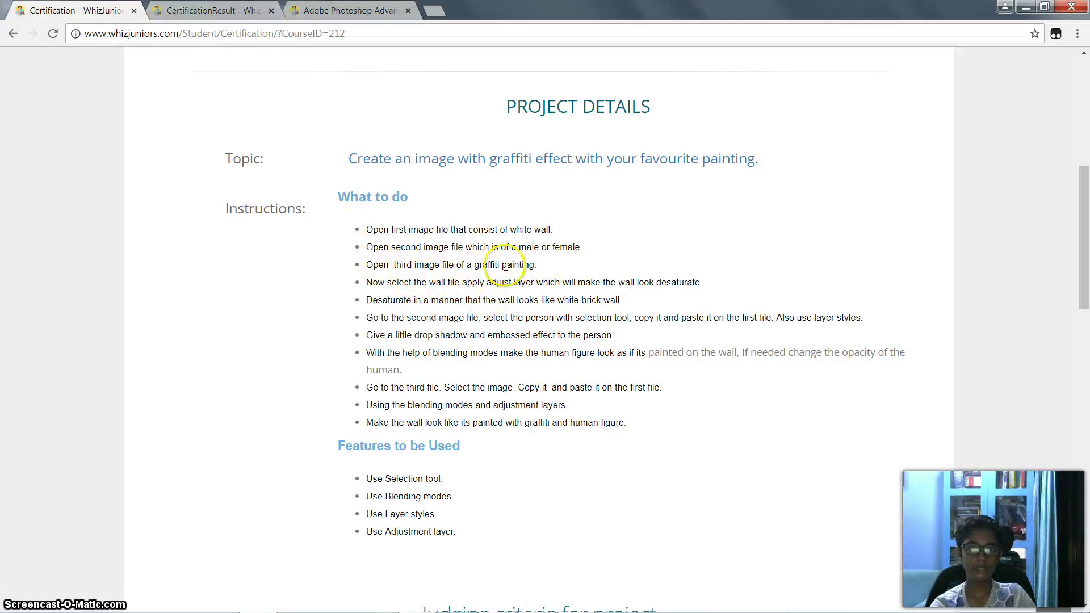
key("alt+Tab")
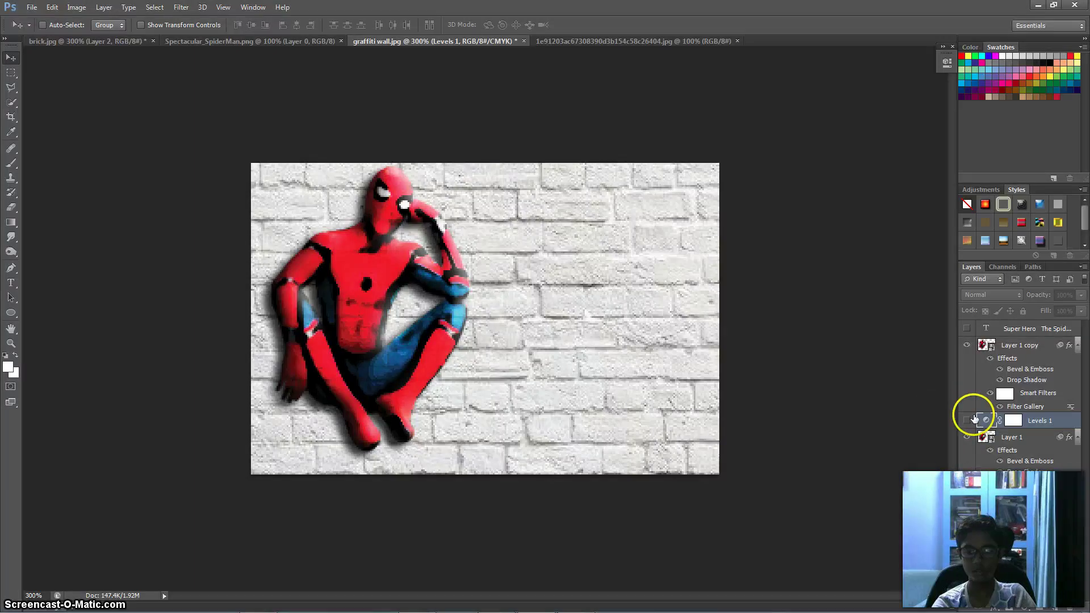
left_click(968, 420)
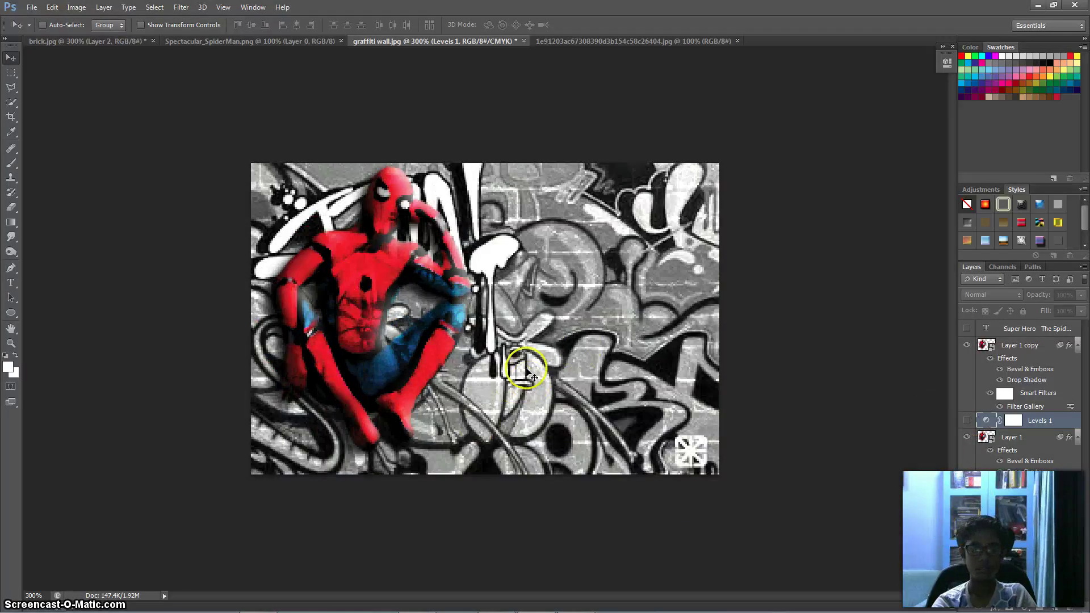
key("alt+Tab")
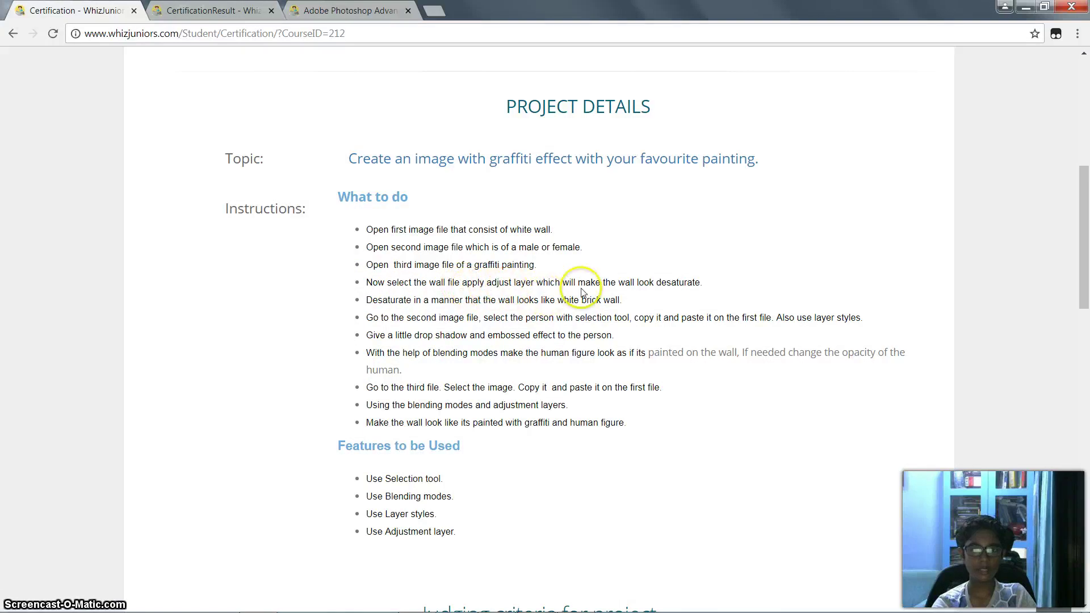
key("alt+Tab")
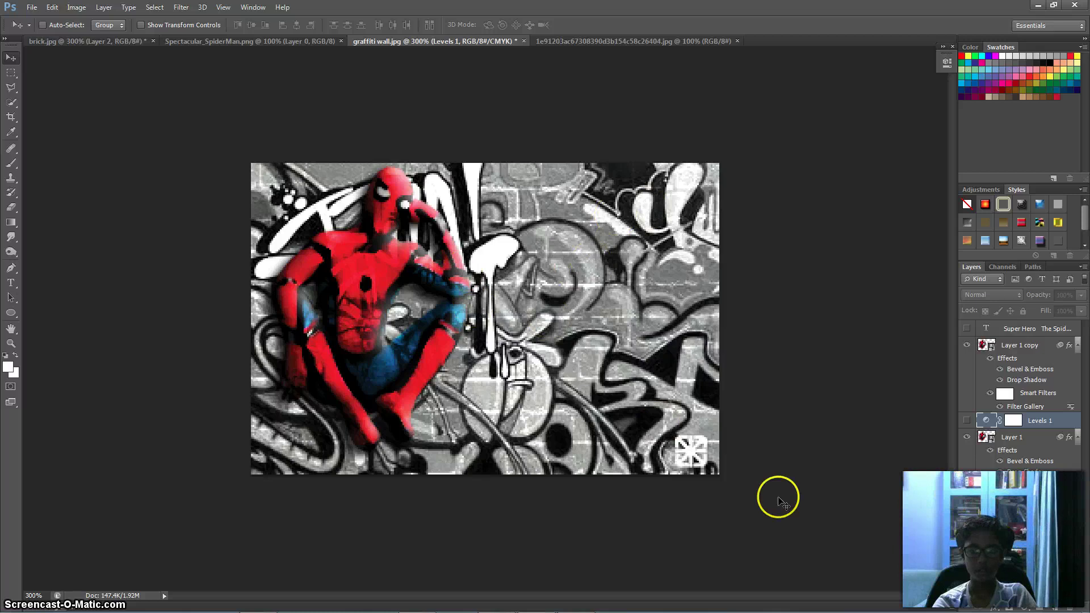
left_click(1014, 512)
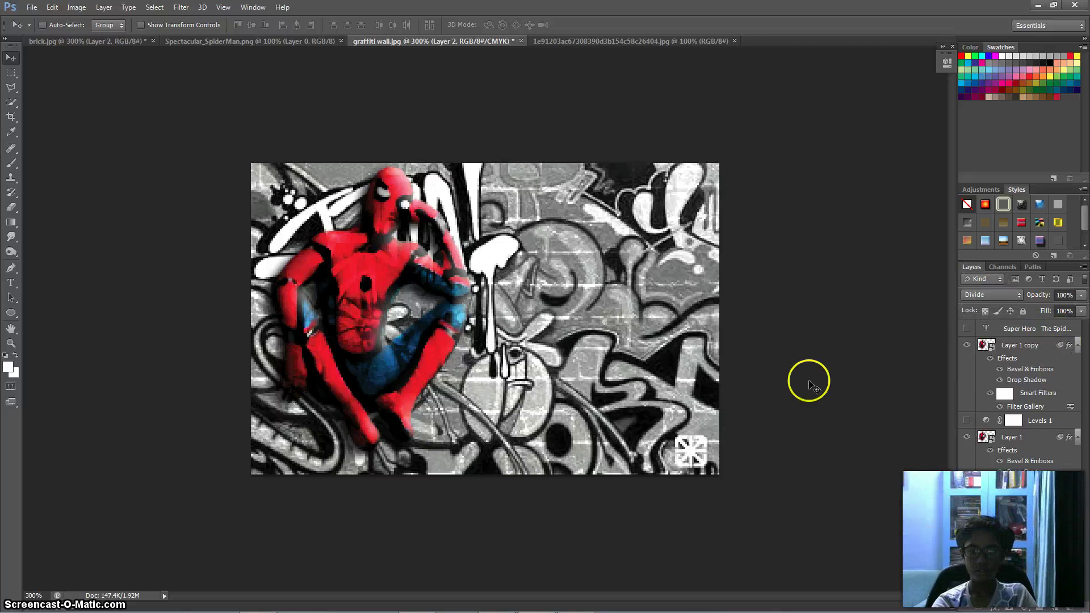
Toggle a layer's visibility to compare the wall, rechecking the instructions in between
key("alt+Tab")
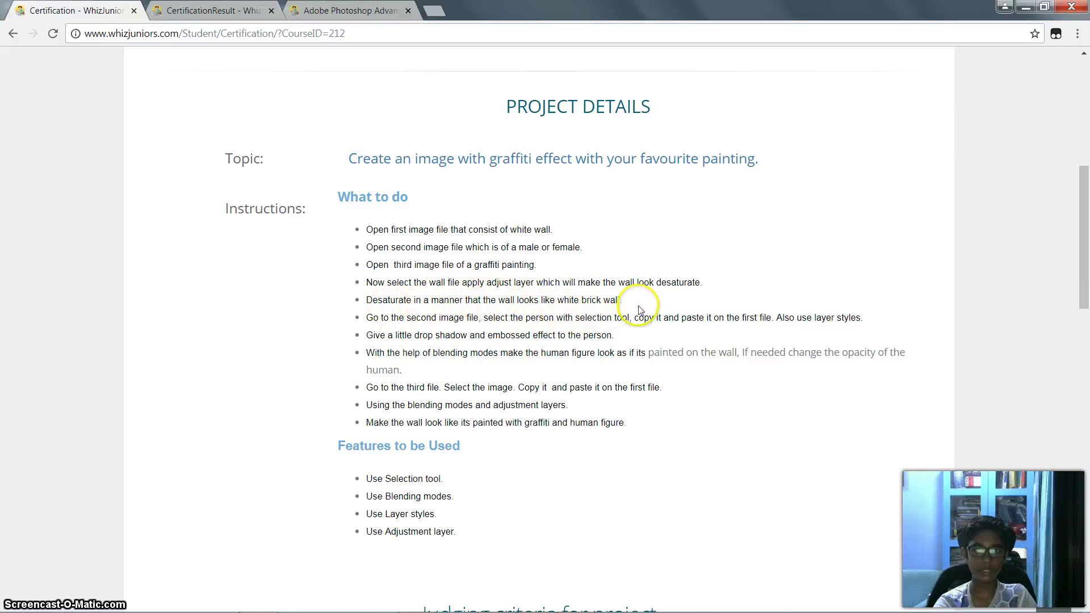
key("alt+Tab")
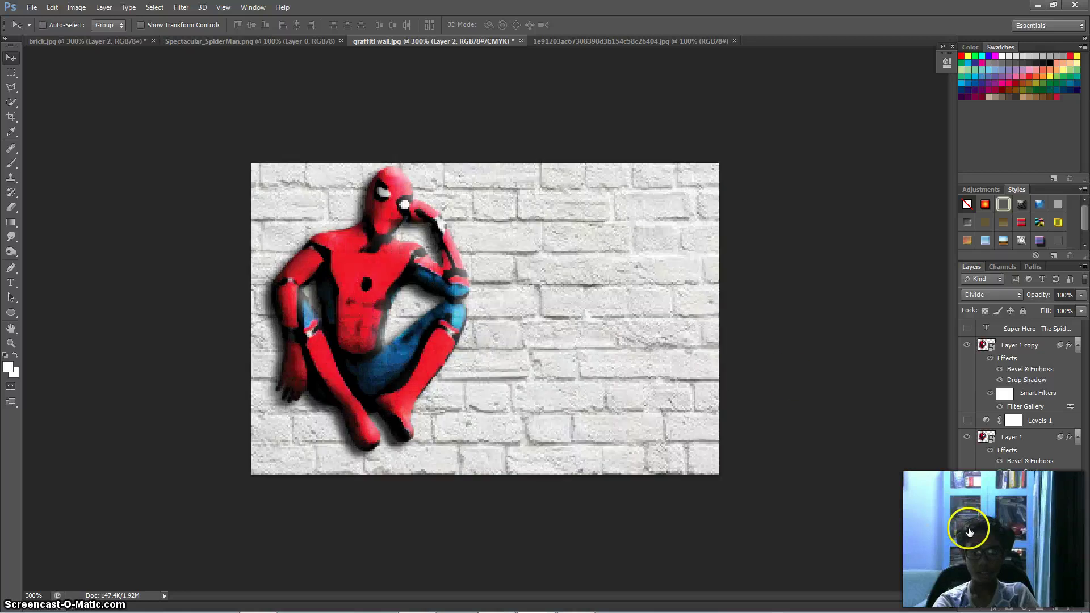
key("alt+Tab")
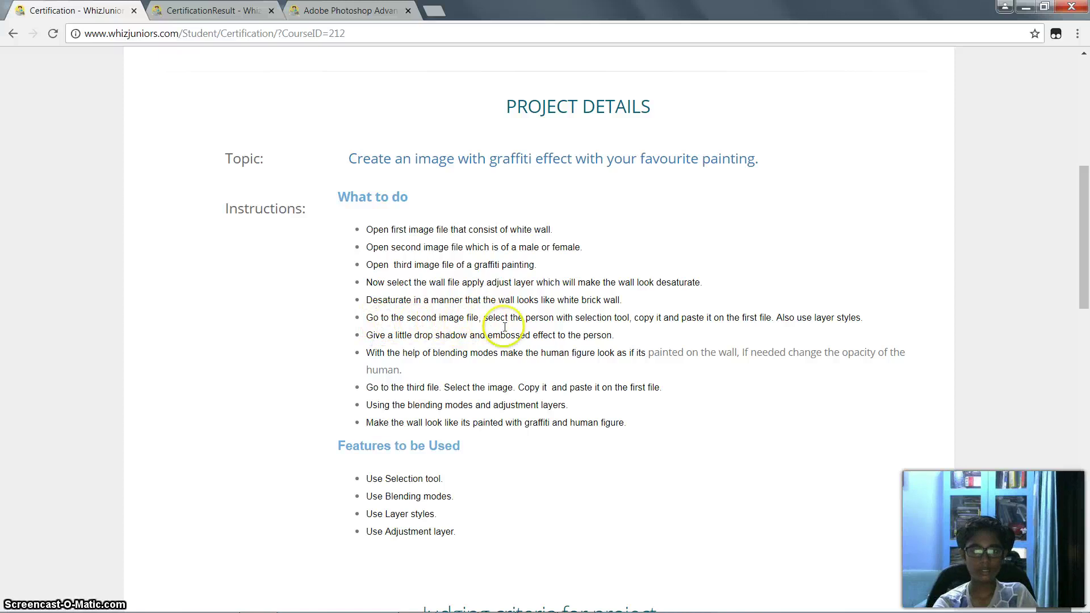
key("alt+Tab")
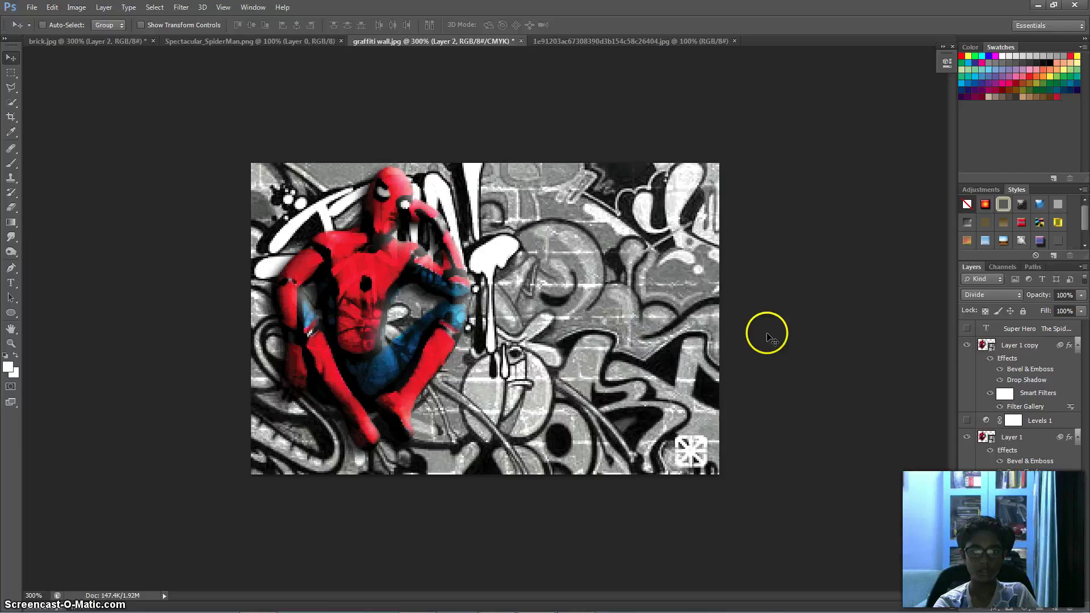
left_click(966, 347)
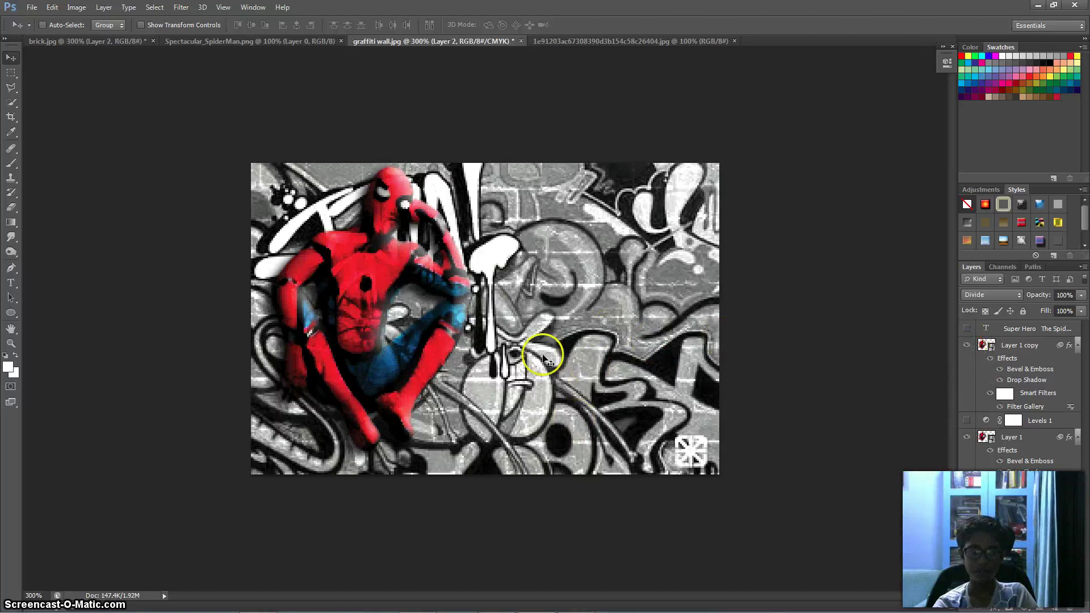
key("alt+Tab")
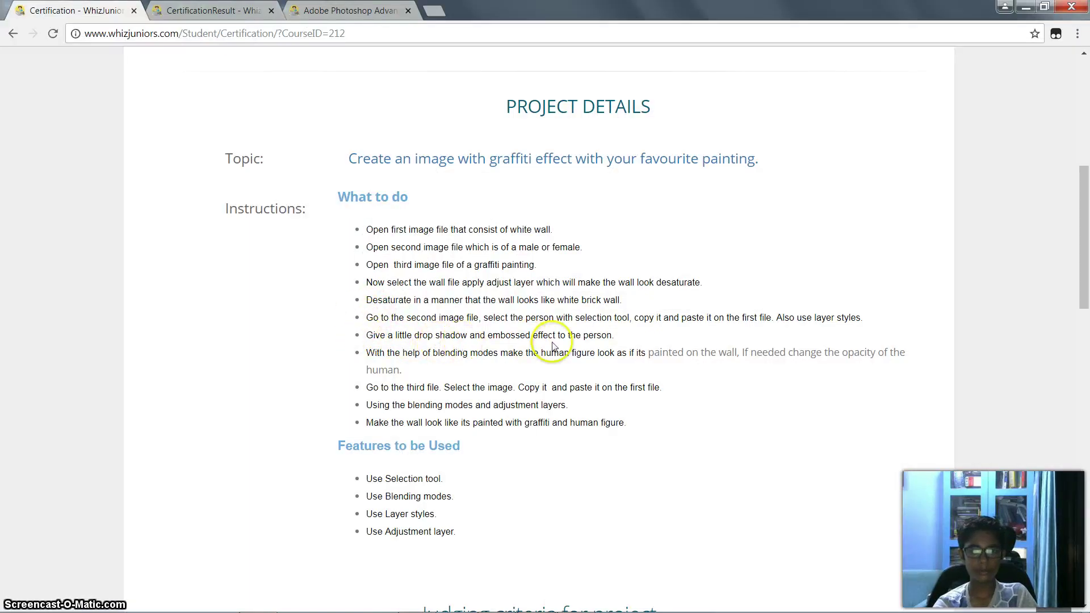
key("alt+Tab")
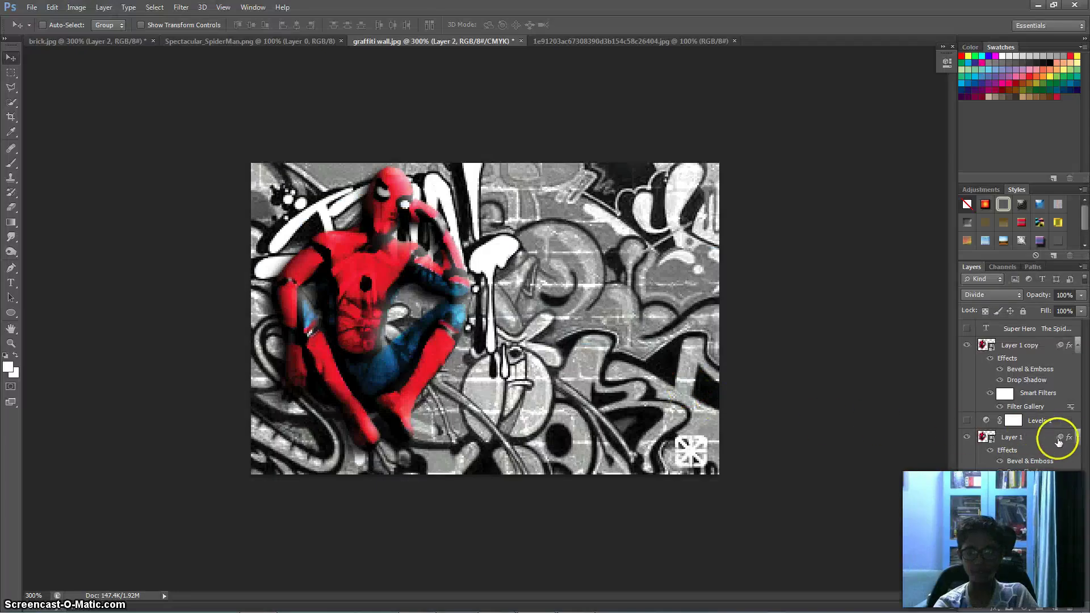
Review Layer 1's Bevel & Emboss and Drop Shadow styles, then close the dialog
double_click(1069, 440)
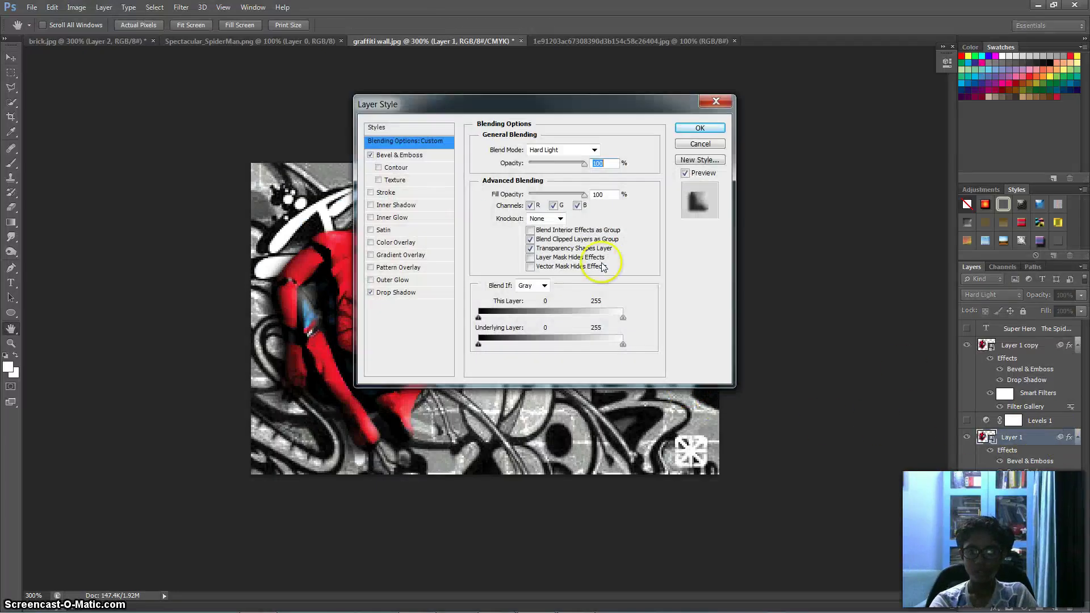
left_click(392, 156)
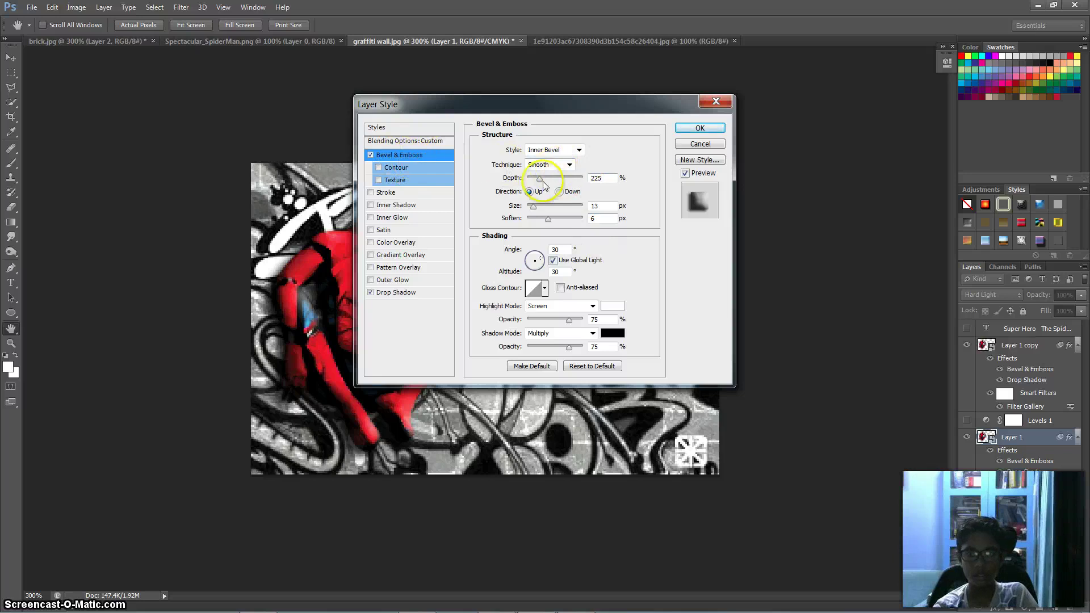
left_click(400, 292)
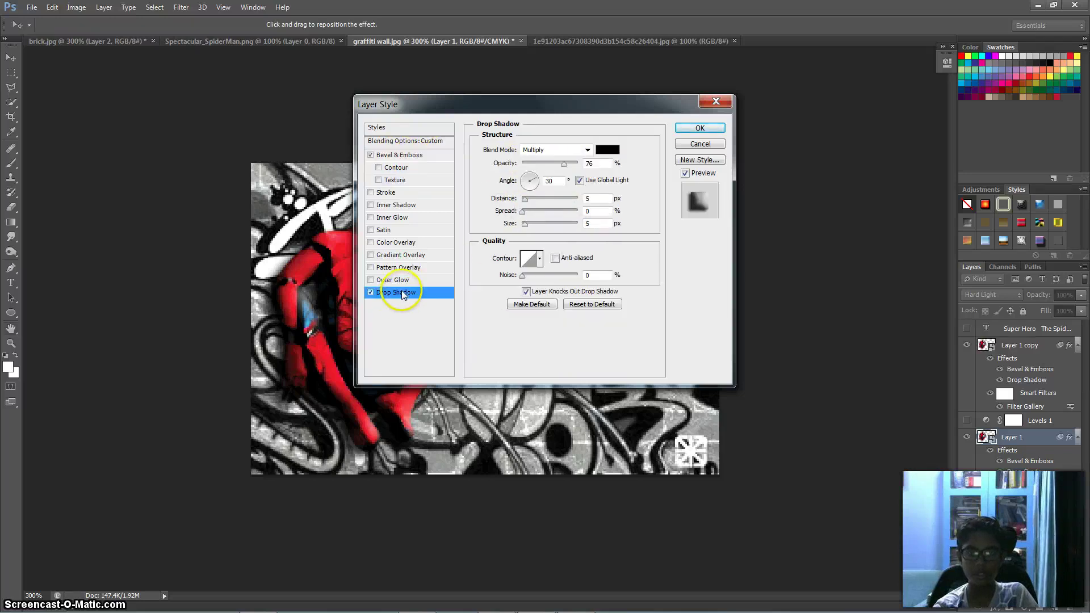
left_click(712, 103)
Review Layer 1 copy's Drop Shadow style, then return to the graffiti document
double_click(1070, 346)
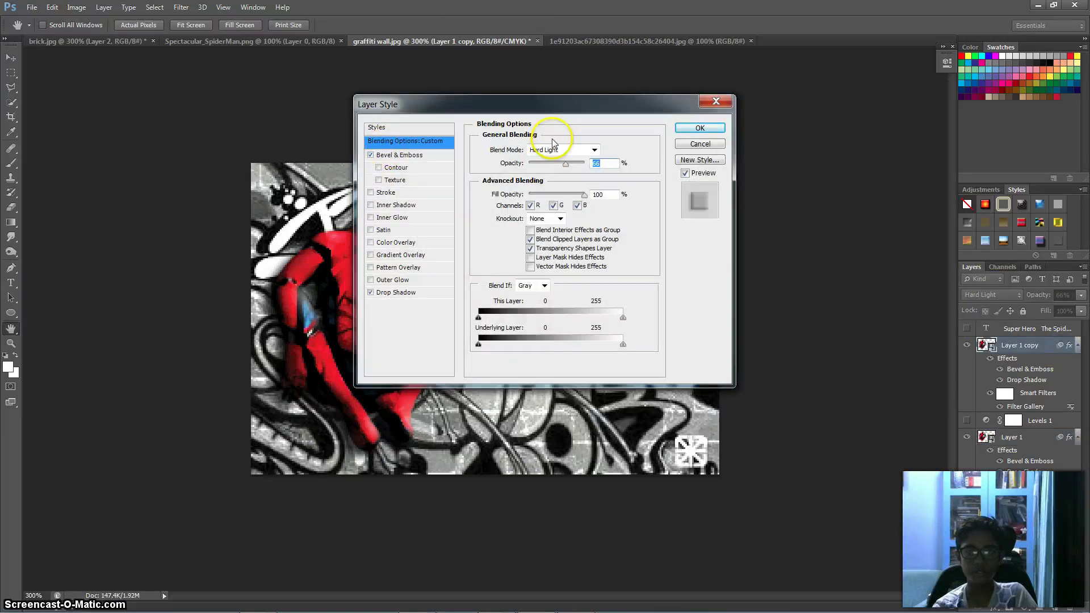
left_click(393, 293)
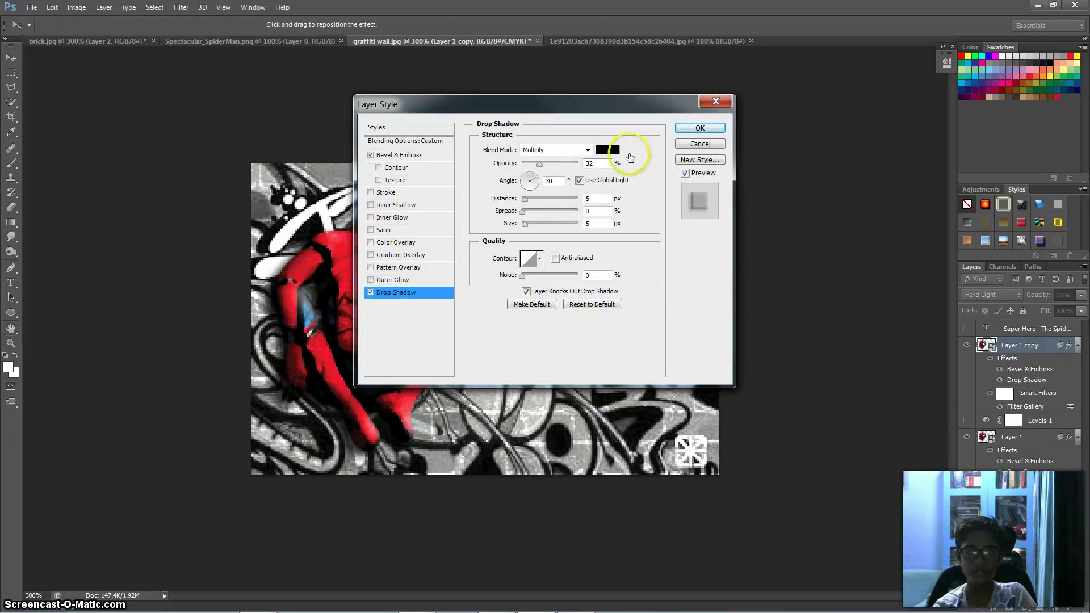
left_click(716, 105)
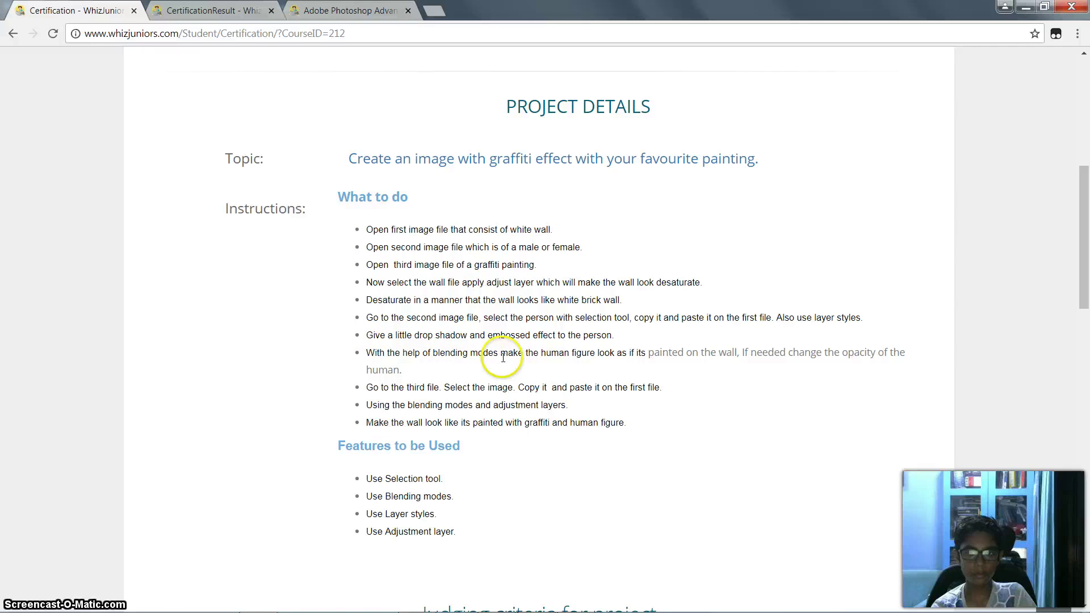
key("alt+Tab")
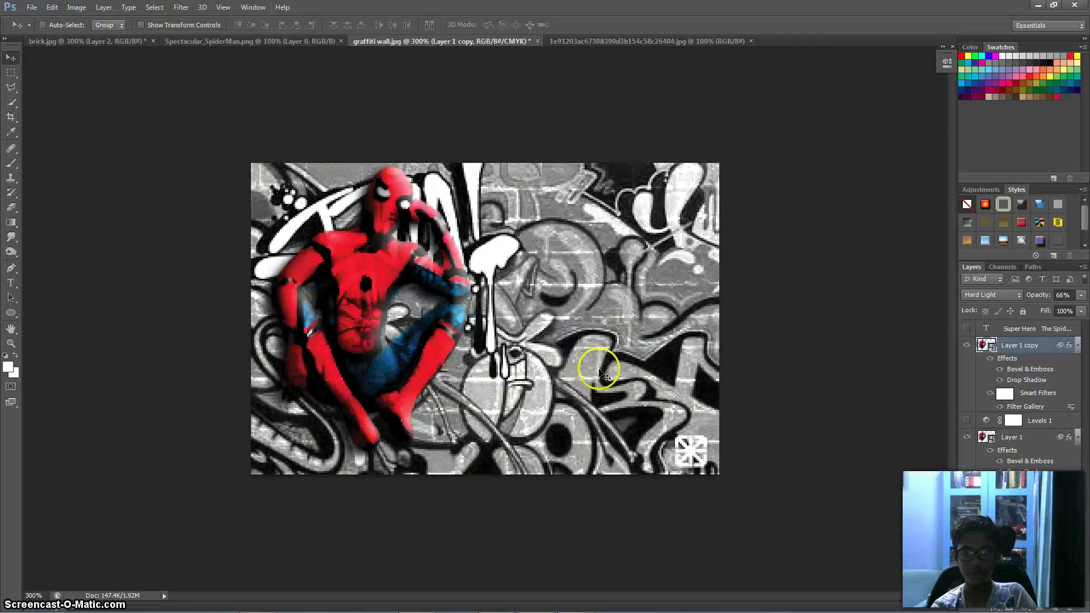
Undock the Layers panel and stretch it taller to show all layers
key("alt+Tab")
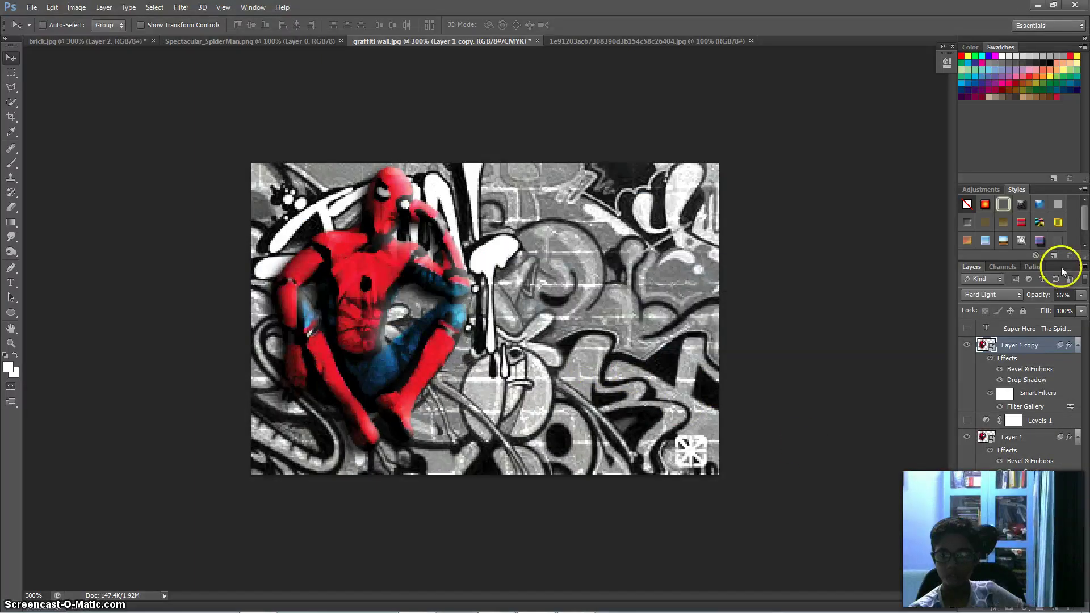
mouse_move(1057, 267)
left_mouse_down()
mouse_move(1021, 266)
mouse_move(909, 212)
mouse_move(884, 64)
left_mouse_up()
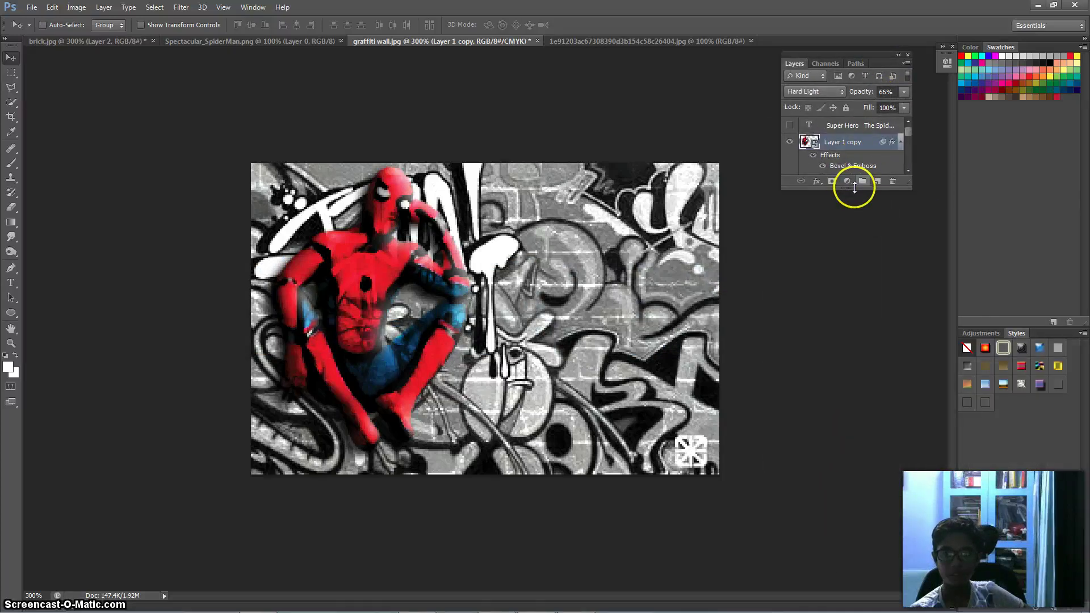
left_click_drag(849, 189, 844, 420)
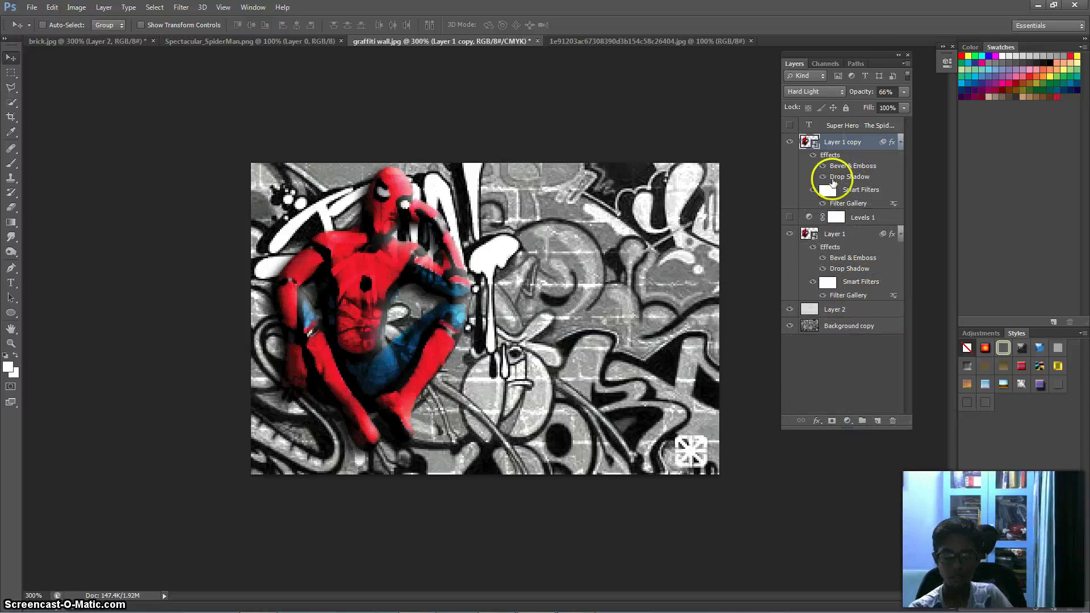
Inspect Layer 1's effects and Bevel & Emboss style, closing without changes
key("alt+Tab")
key("alt+Tab")
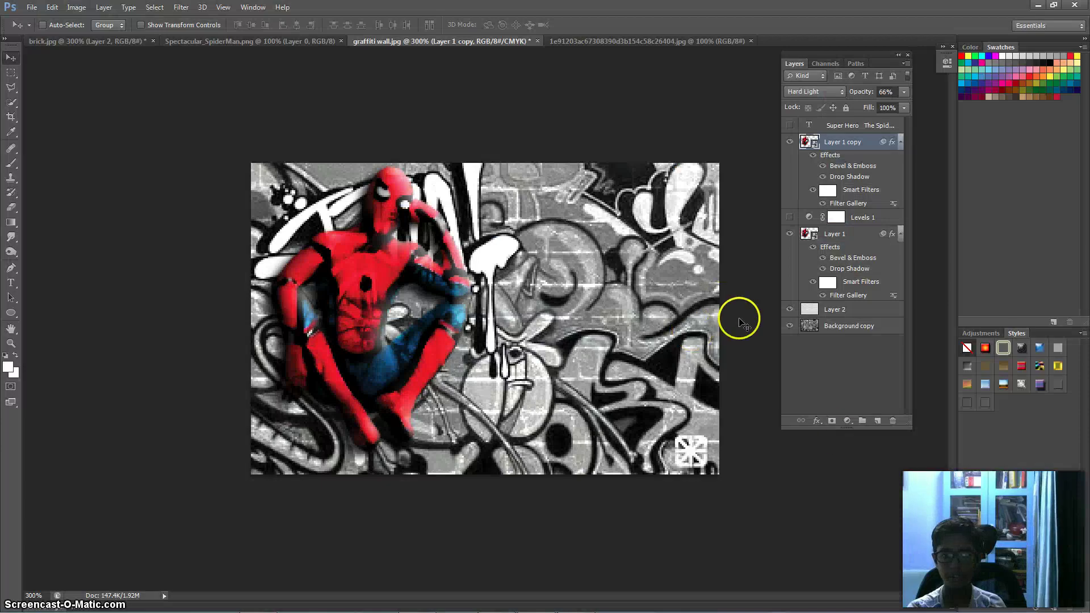
left_click(901, 234)
left_click(900, 235)
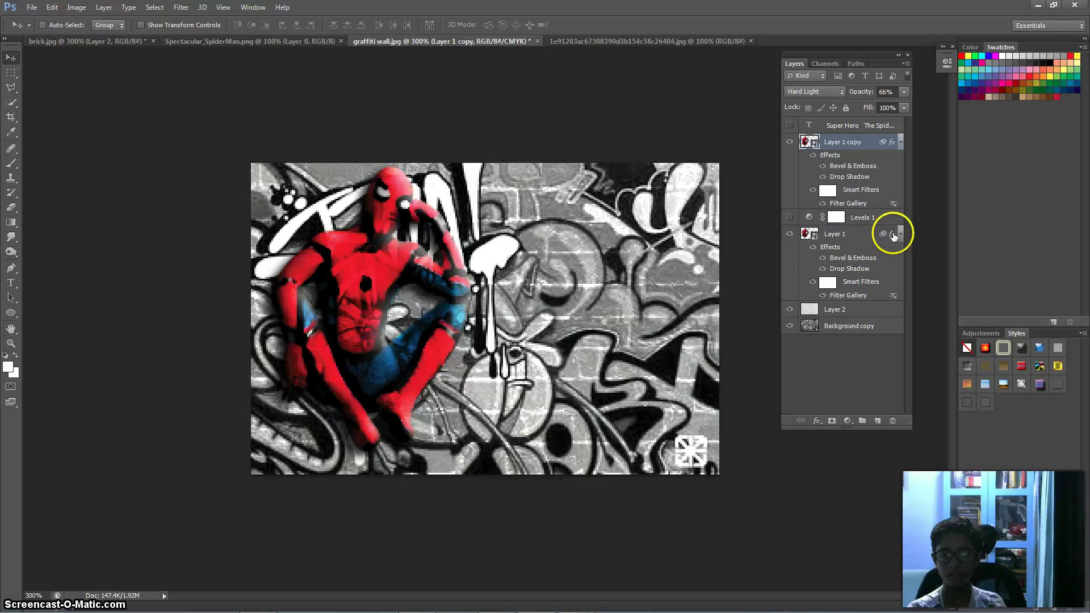
double_click(893, 235)
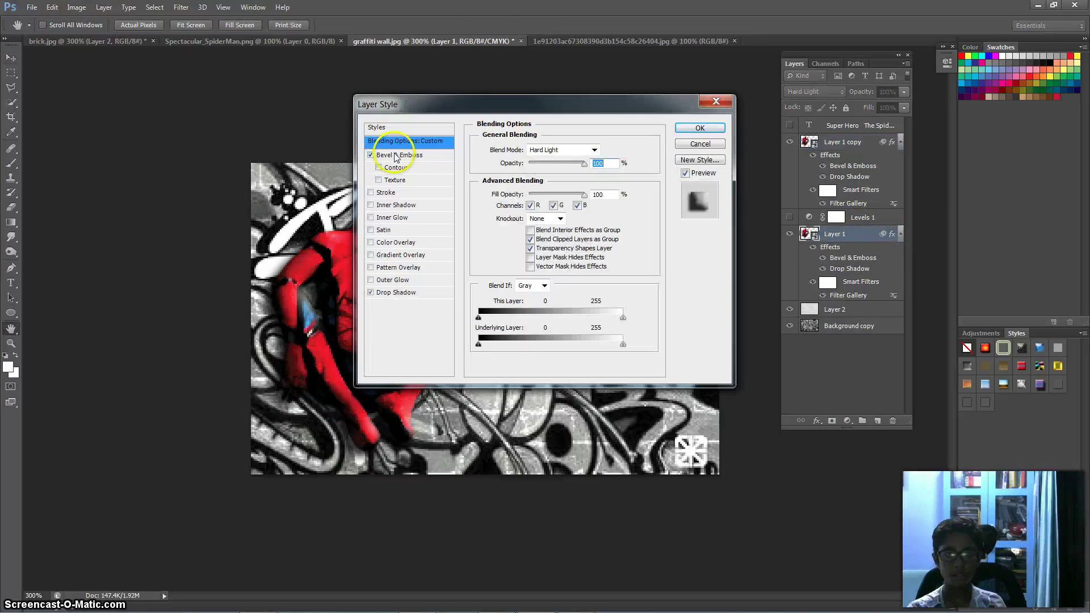
left_click(395, 157)
left_click(398, 141)
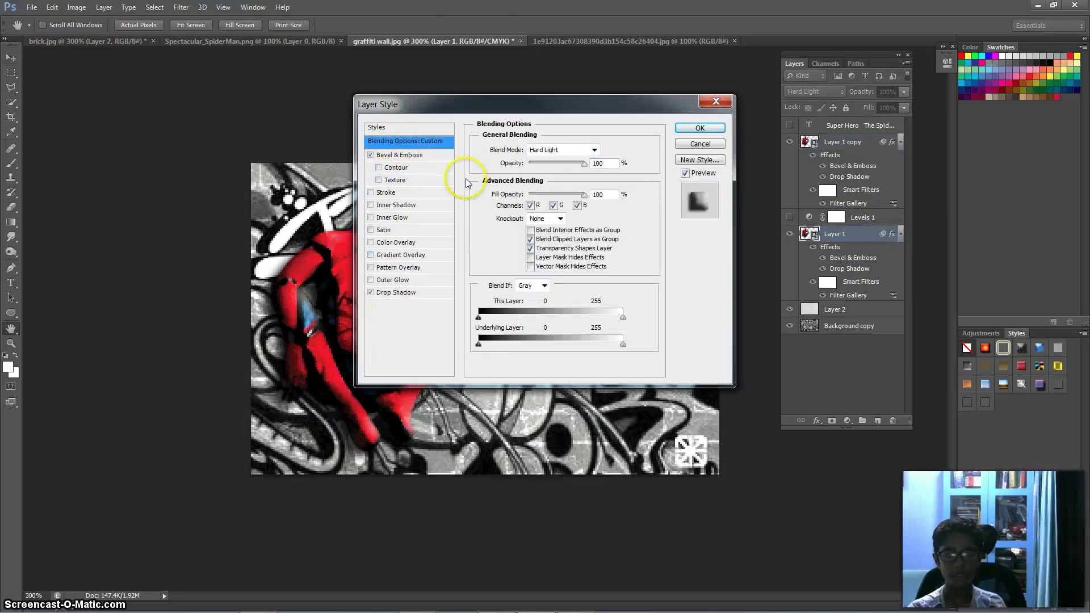
left_click(713, 100)
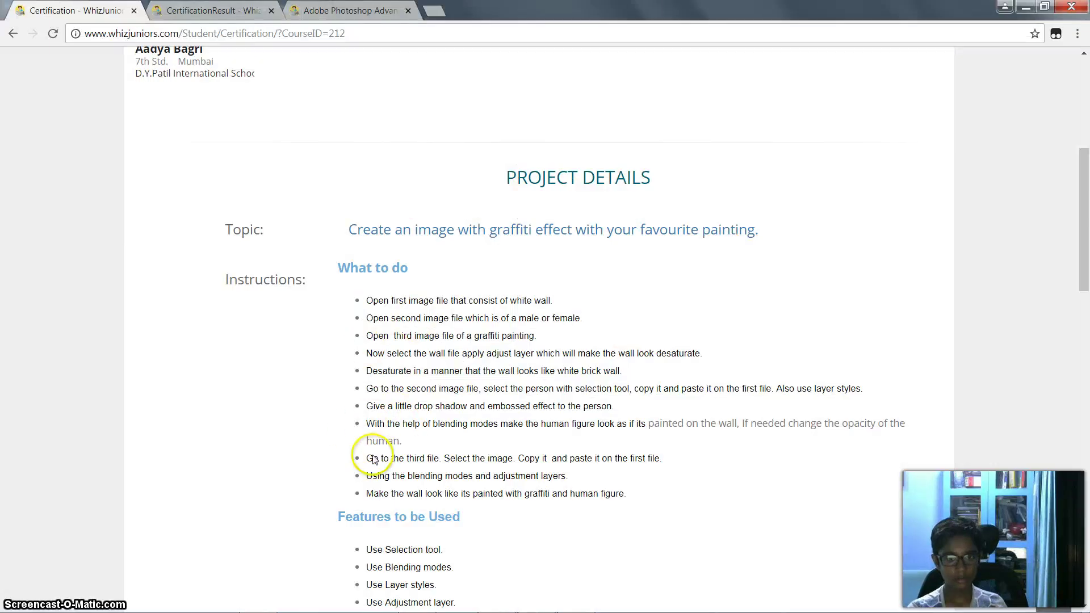
Reread the instructions about the third file and the blending modes and adjustment layers
left_click_drag(366, 458, 656, 462)
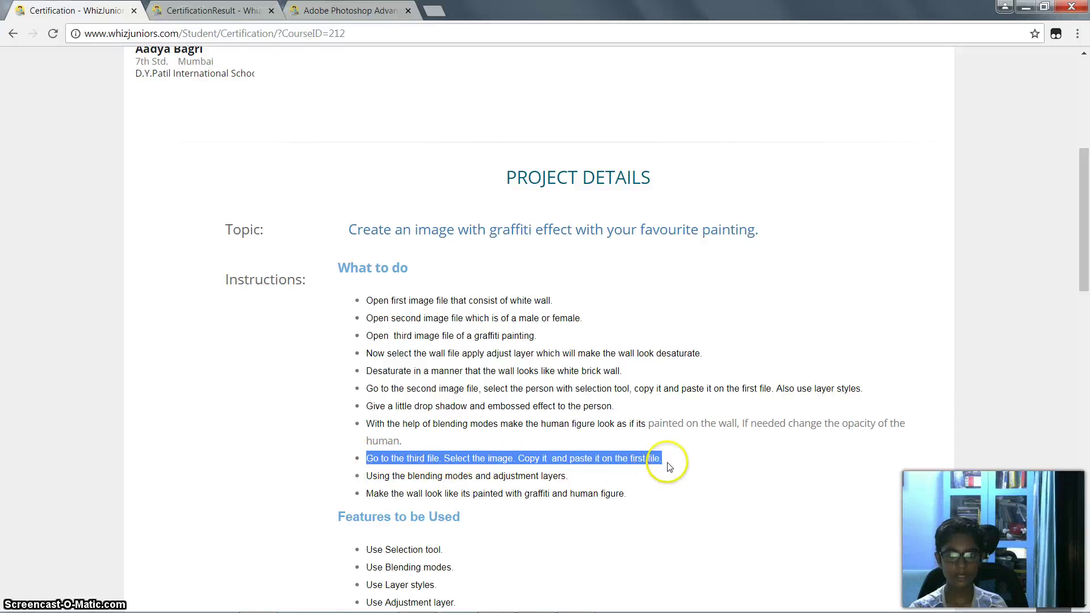
left_click(669, 466)
key("alt+Tab")
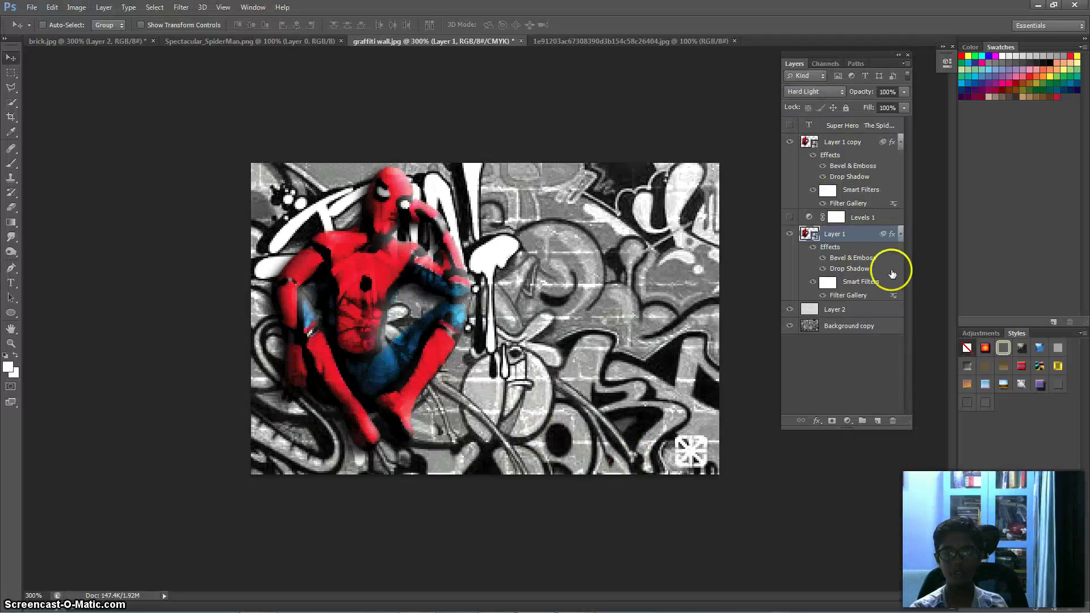
key("alt+Tab")
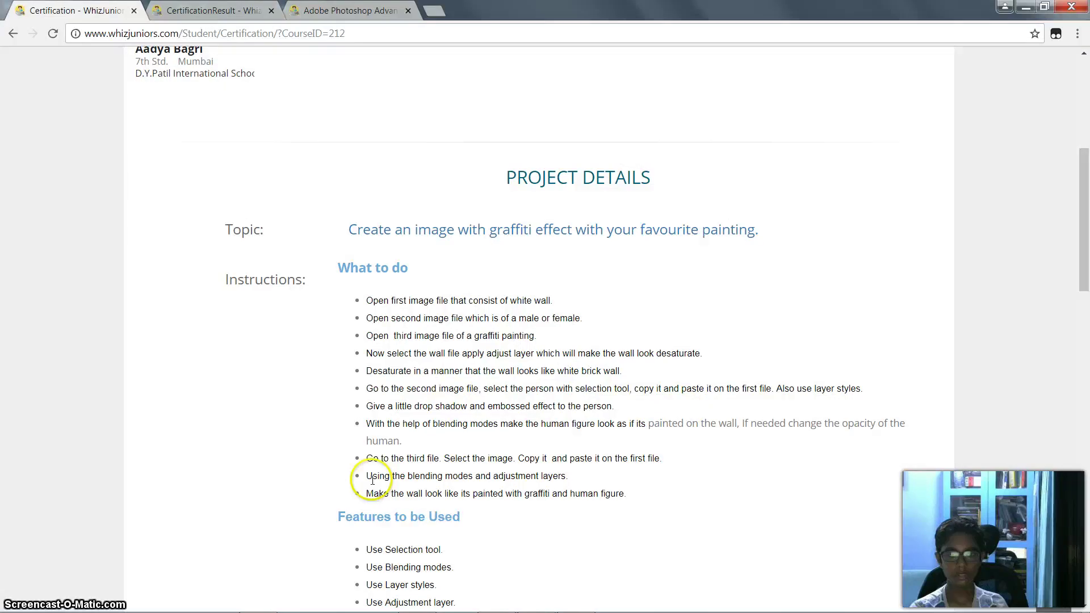
left_click_drag(373, 476, 575, 476)
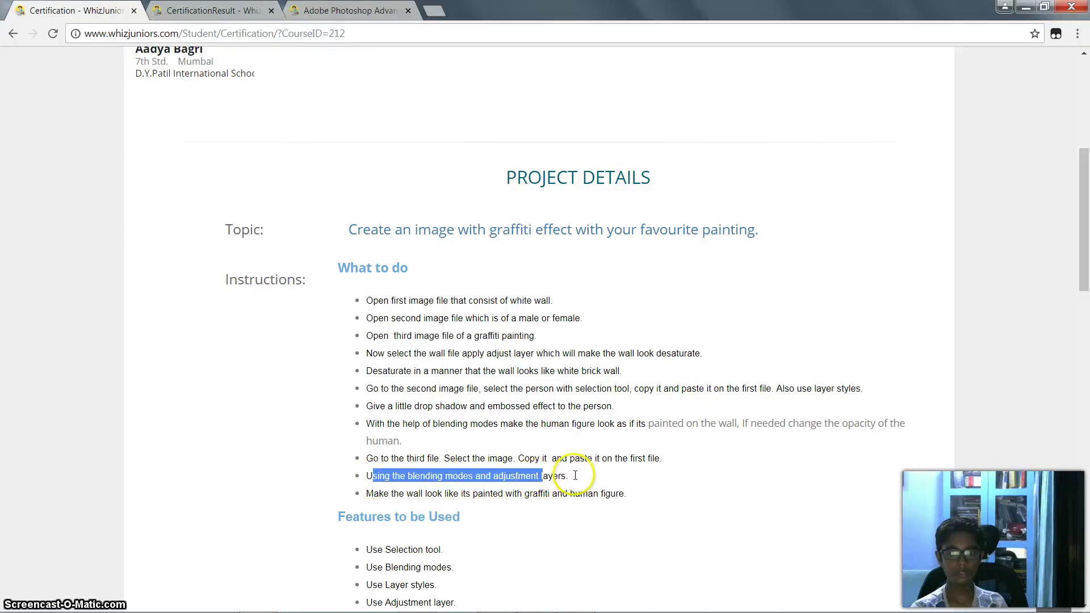
key("alt+Tab")
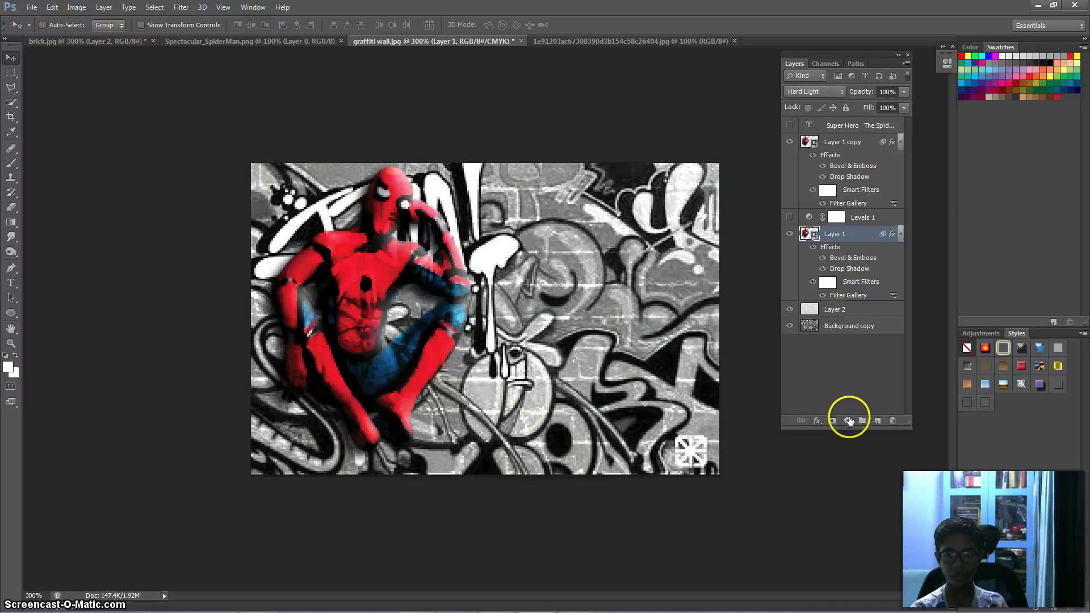
Add a Levels adjustment, delete the resulting Levels 2, and turn Levels 1 back on
left_click(849, 421)
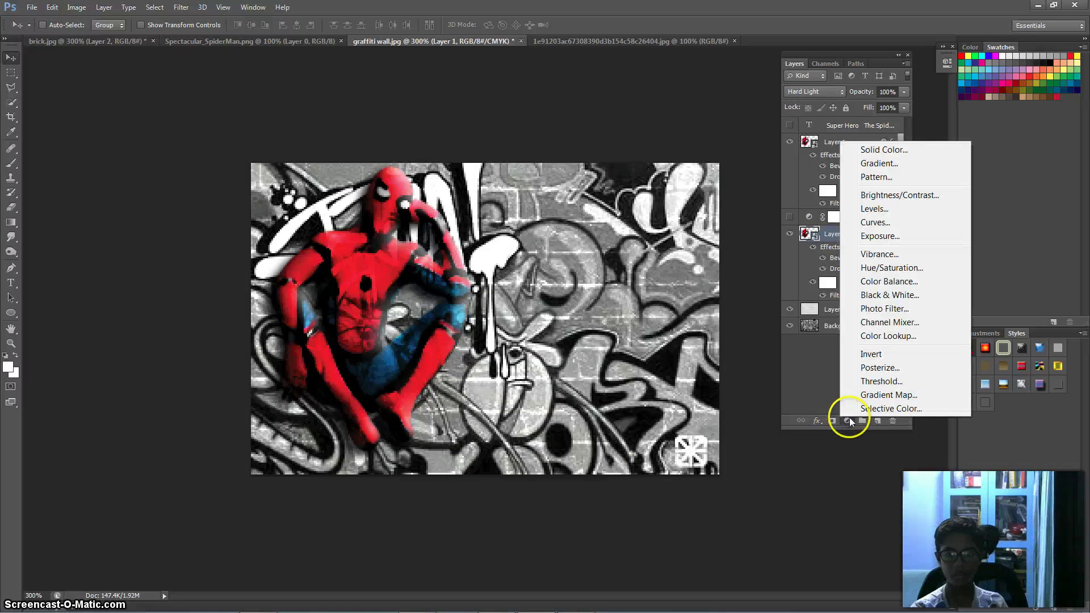
left_click(886, 213)
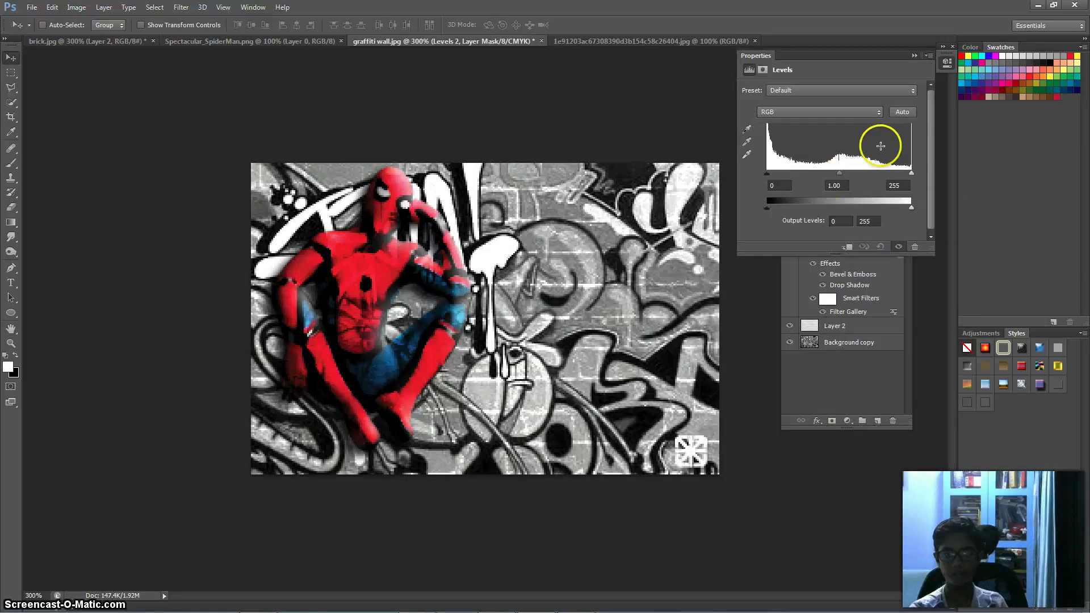
left_click(913, 55)
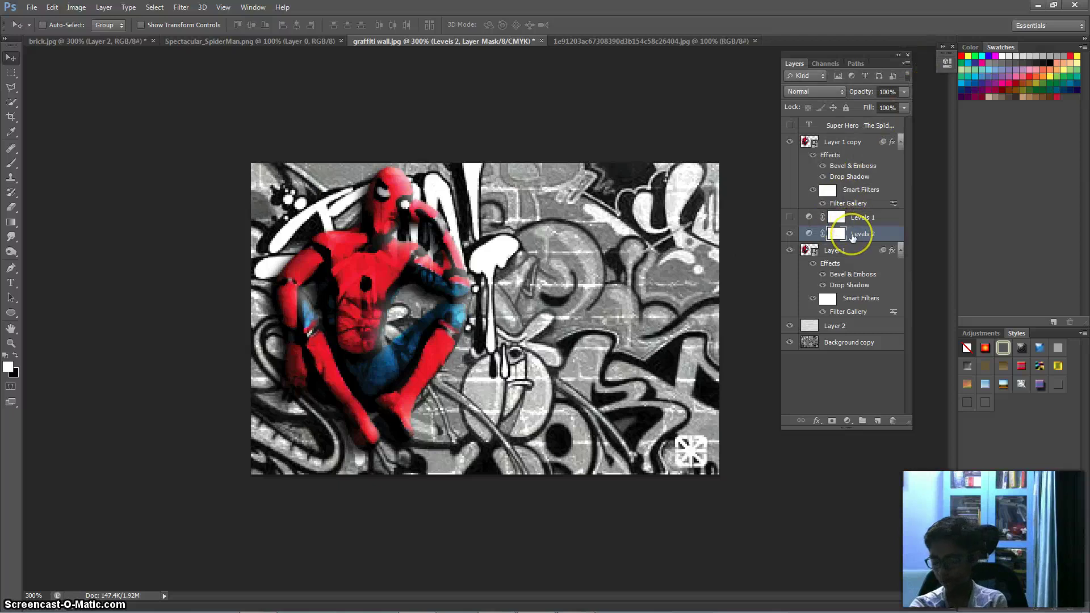
key("Delete")
left_click(809, 219)
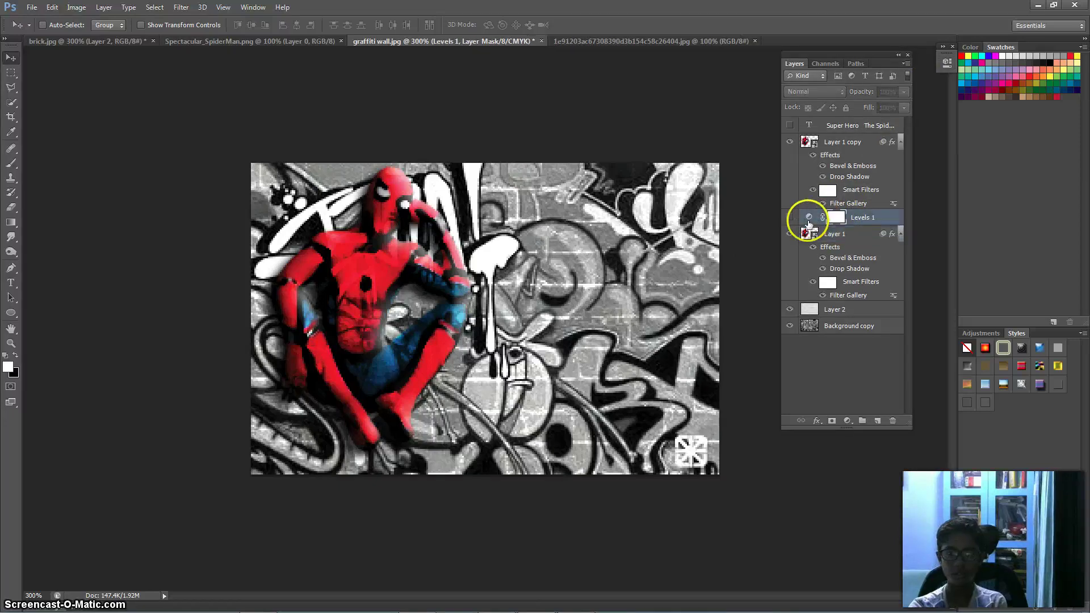
left_click(795, 222)
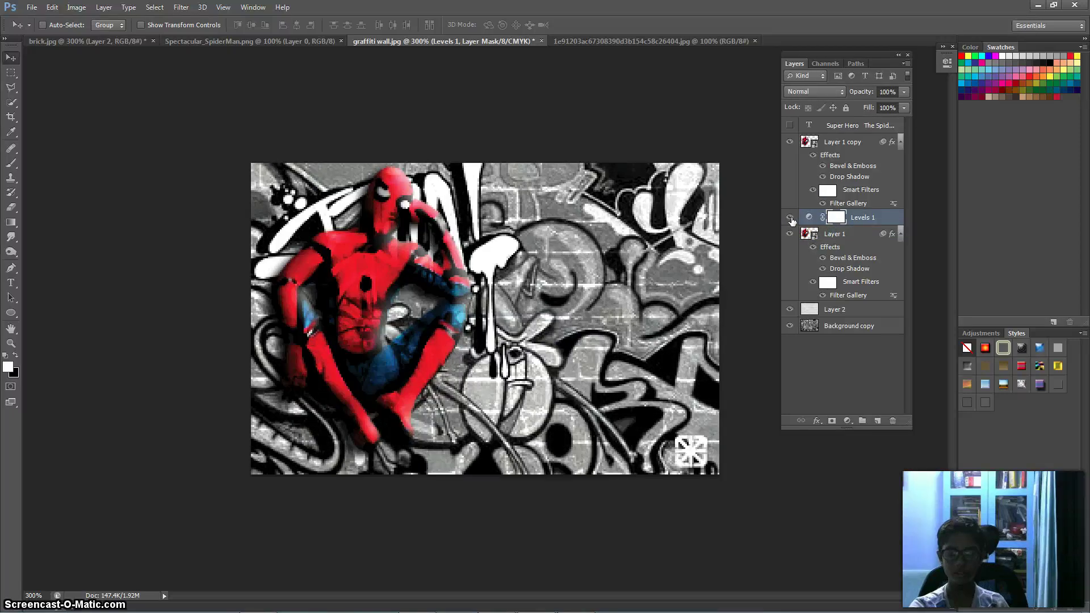
key("alt+Tab")
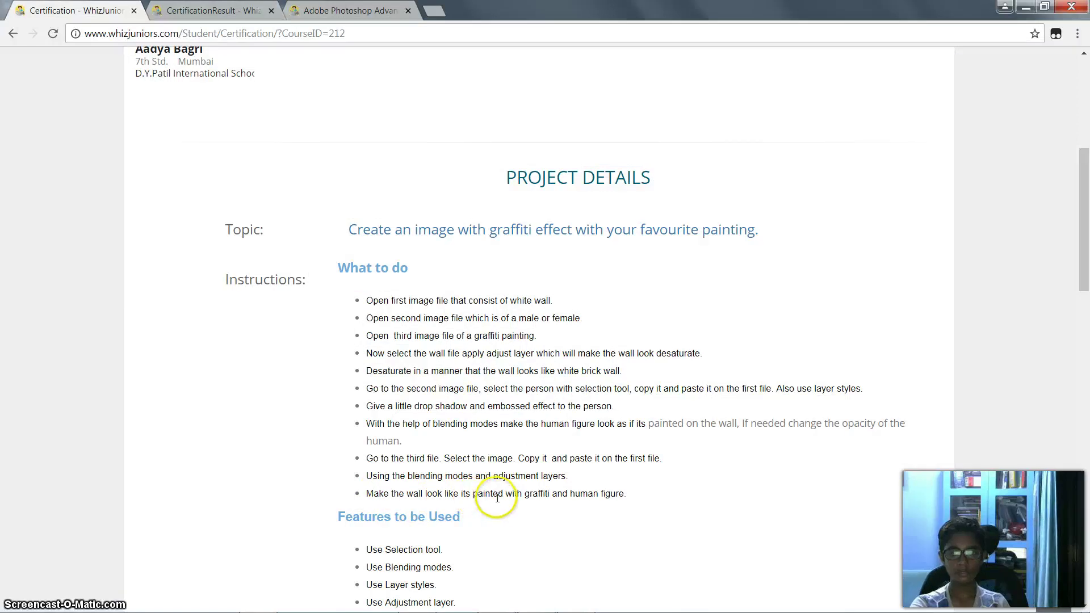
Show the yellow, red and blue 'Super Hero The Spider Man' text layer, then check the instructions
key("alt+Tab")
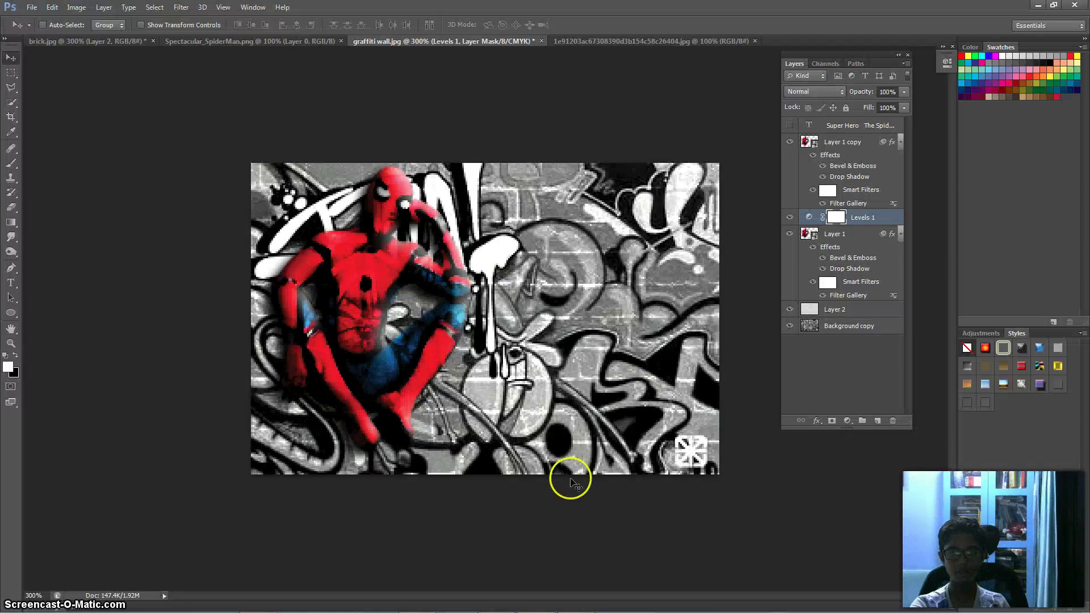
left_click(789, 124)
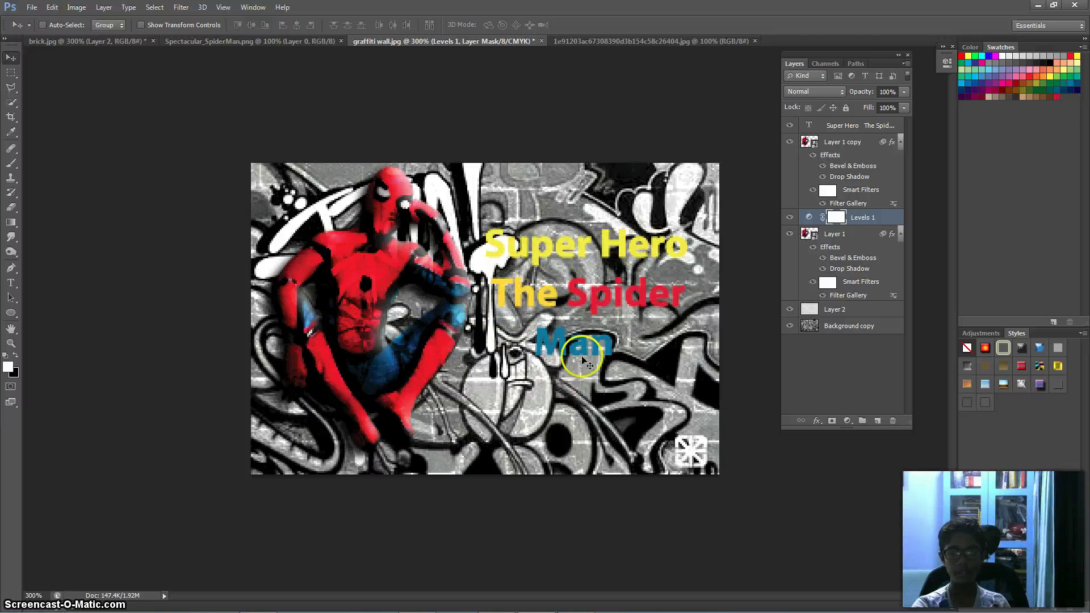
key("alt+Tab")
scroll(499, 508, "down", 3)
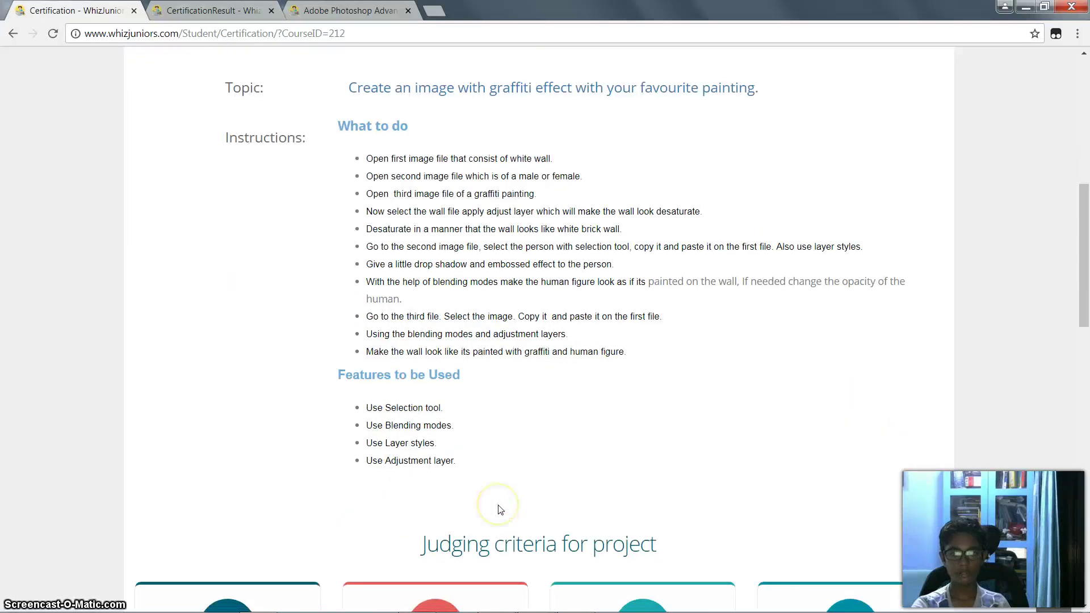
scroll(498, 510, "up", 2)
scroll(498, 510, "down", 1)
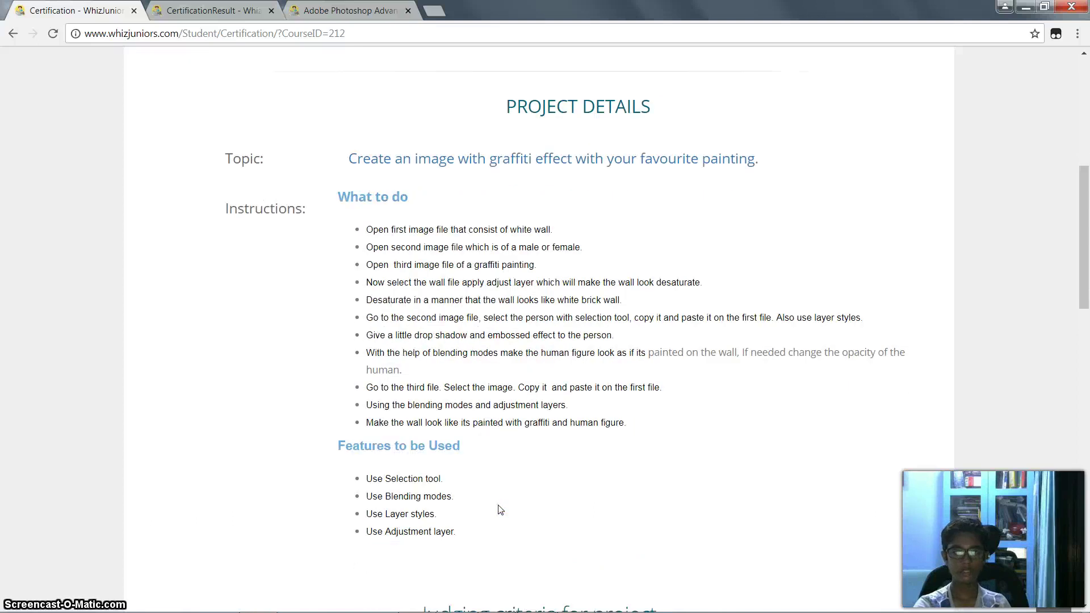
key("alt+Tab")
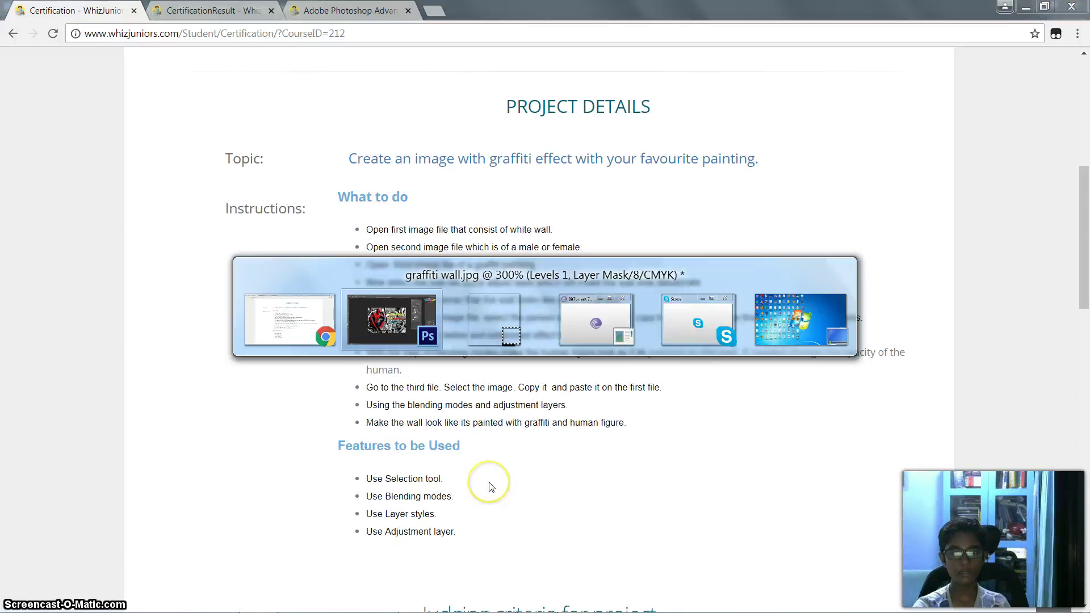